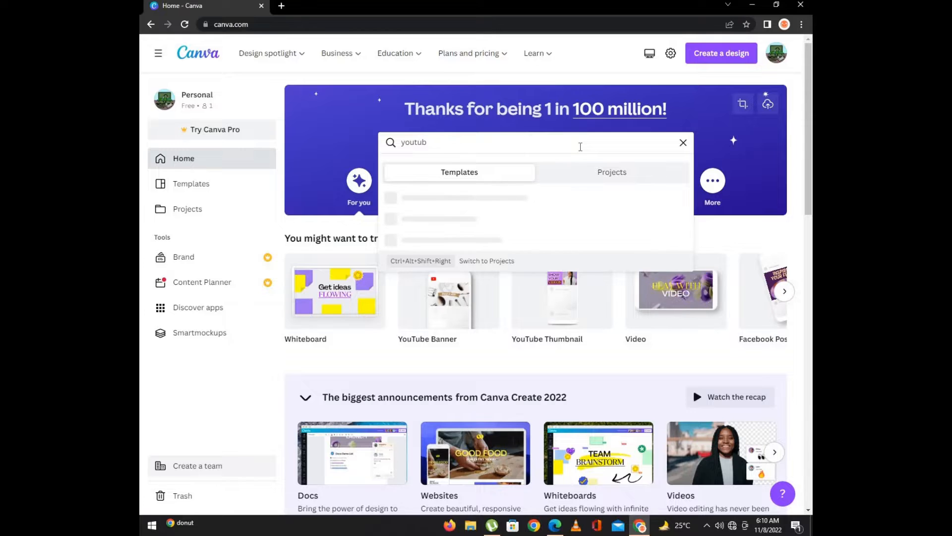
# Step: Search the design templates for "youtube banner"
pyautogui.write('be')
pyautogui.press('Down')
pyautogui.press('Return')
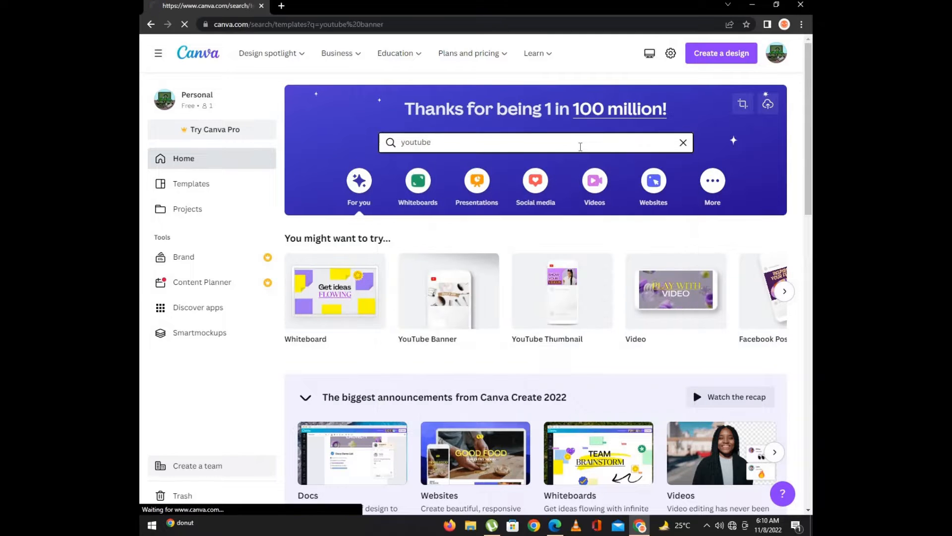
# Step: Browse the YouTube banner templates and open the black and yellow "The Bee Gaming" design for editing
pyautogui.scroll(-3, 627, 159)
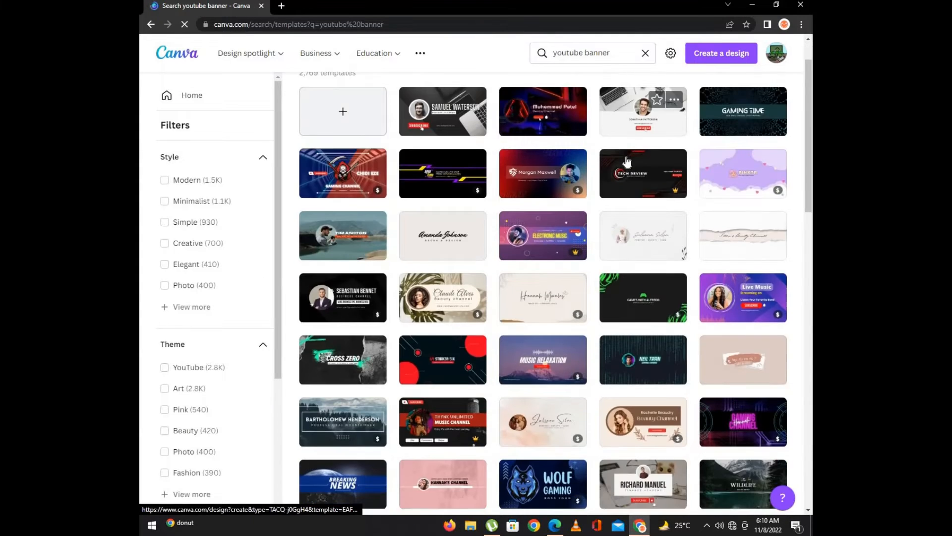
pyautogui.scroll(-10, 627, 160)
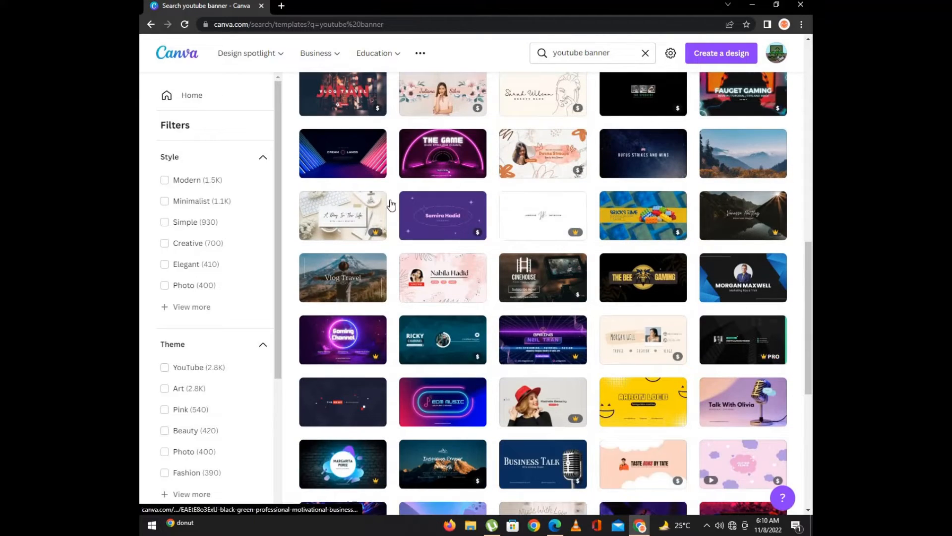
pyautogui.click(642, 273)
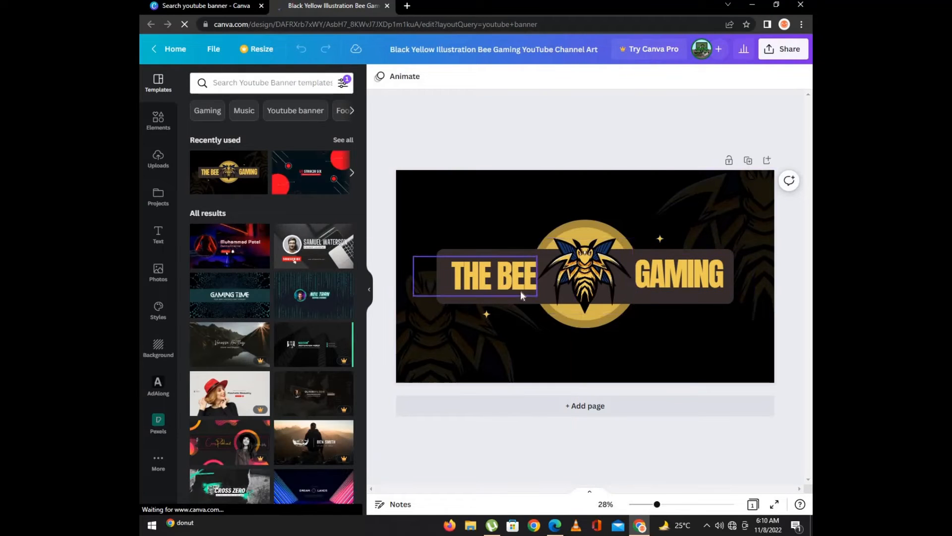
# Step: Delete the central bee illustration and replace the title texts THE BEE and GAMING with FOOD and JUNCTION
pyautogui.click(576, 260)
pyautogui.press('Delete')
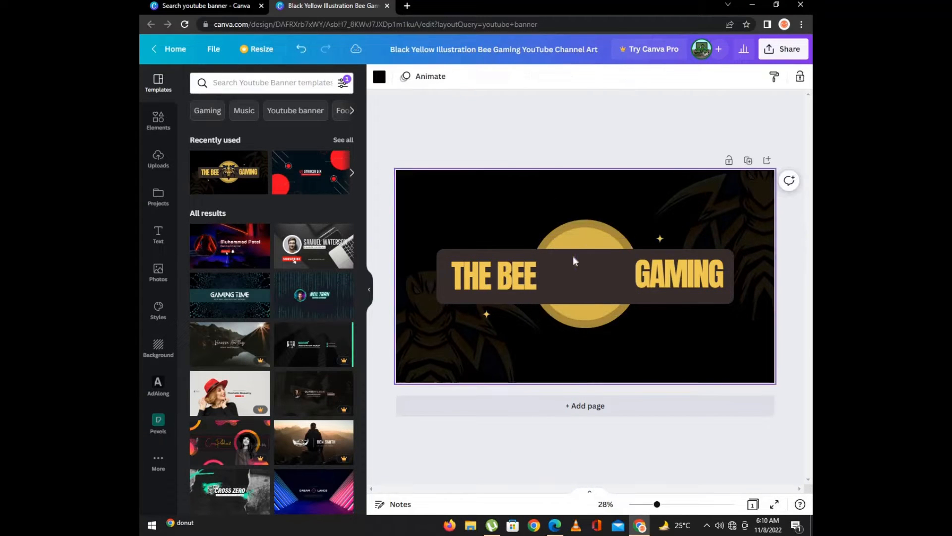
pyautogui.click(516, 277)
pyautogui.click(516, 277)
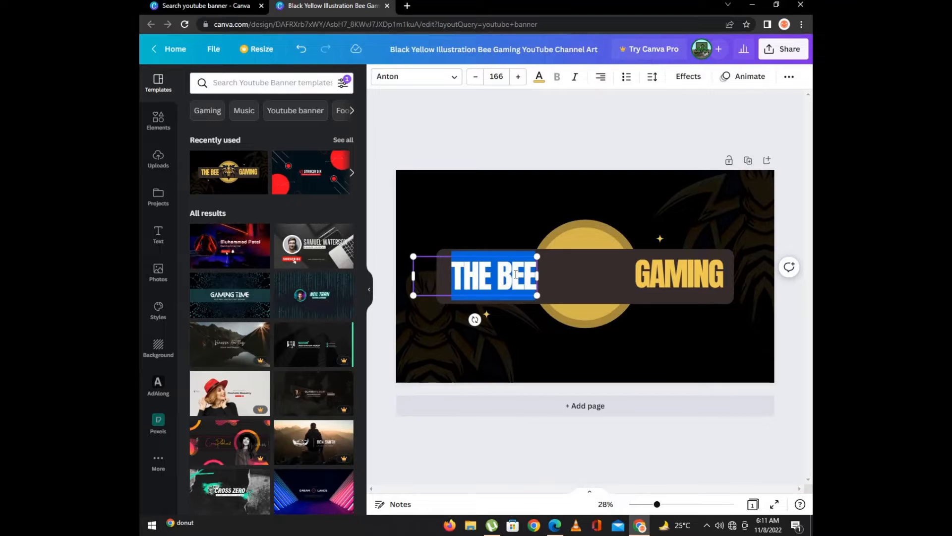
pyautogui.press('BackSpace')
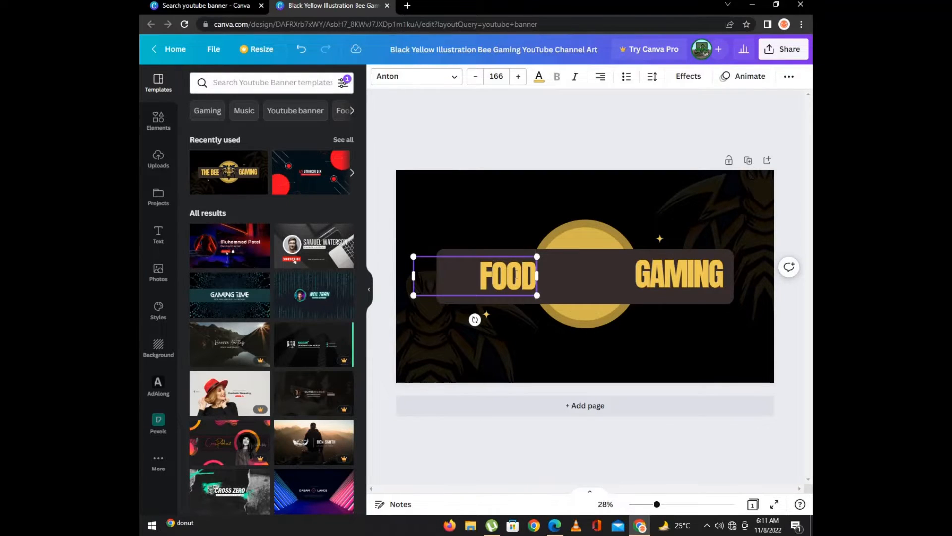
pyautogui.doubleClick(669, 266)
pyautogui.write('JUNCTION')
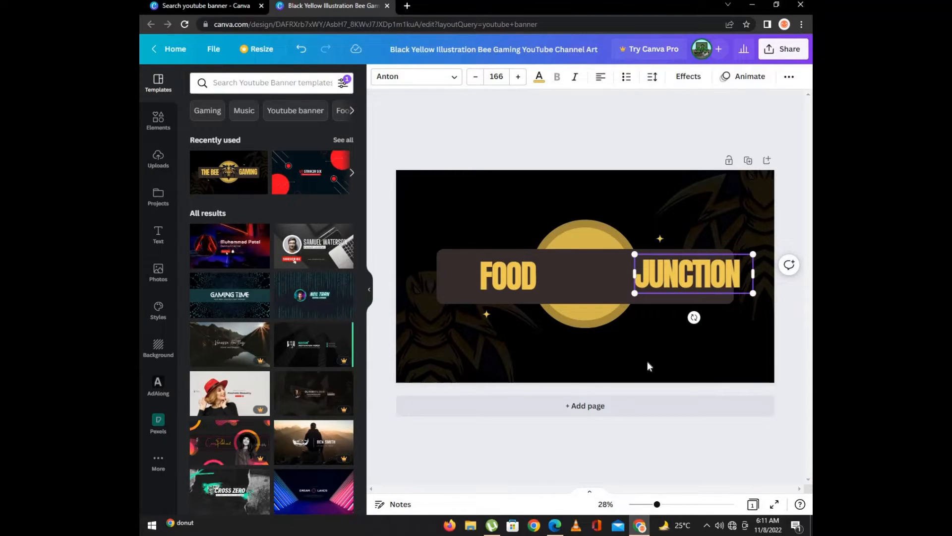
# Step: Delete the faded bee illustrations from the banner's black background
pyautogui.click(671, 198)
pyautogui.doubleClick(725, 222)
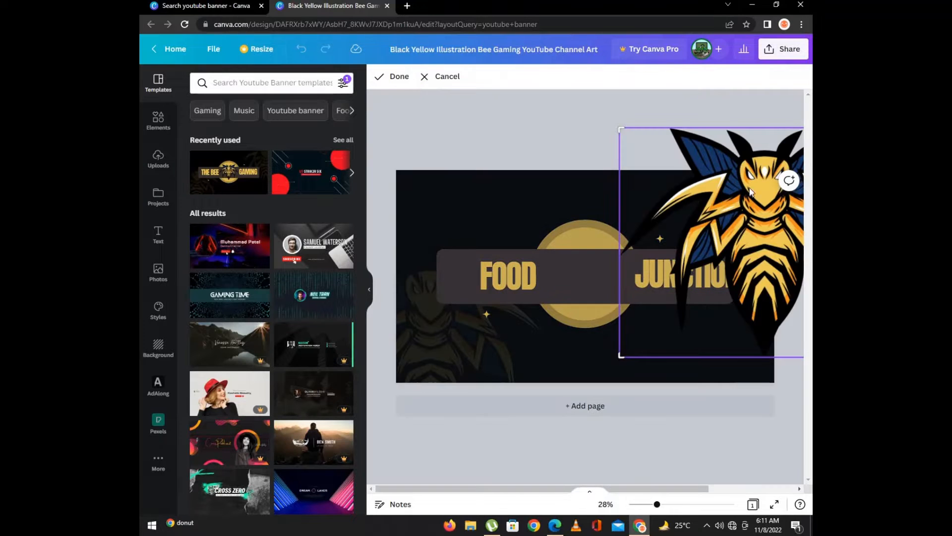
pyautogui.press('Escape')
pyautogui.moveTo(731, 197); pyautogui.dragTo(502, 355)
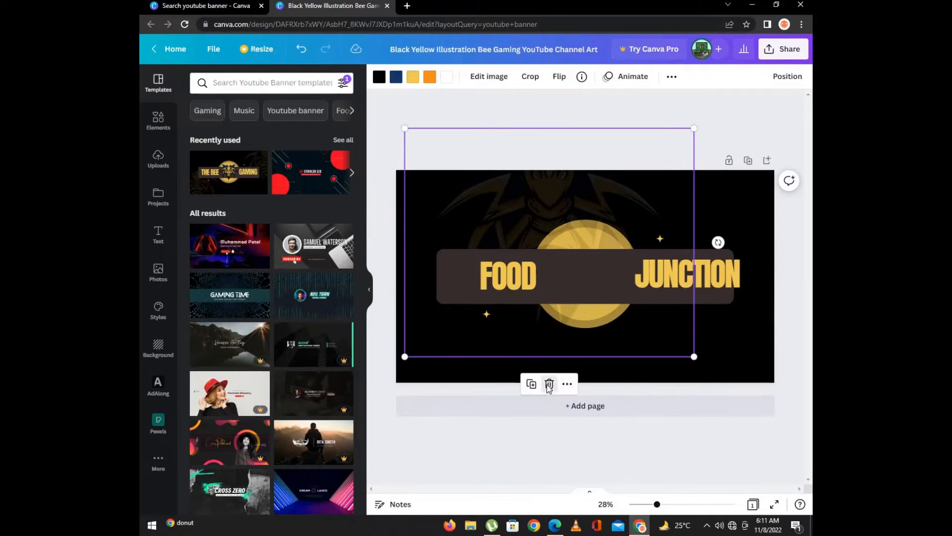
pyautogui.click(548, 383)
# Step: Narrow the FOOD text box and shift FOOD and JUNCTION left so both words fit inside the rounded bar
pyautogui.moveTo(482, 278); pyautogui.dragTo(473, 279)
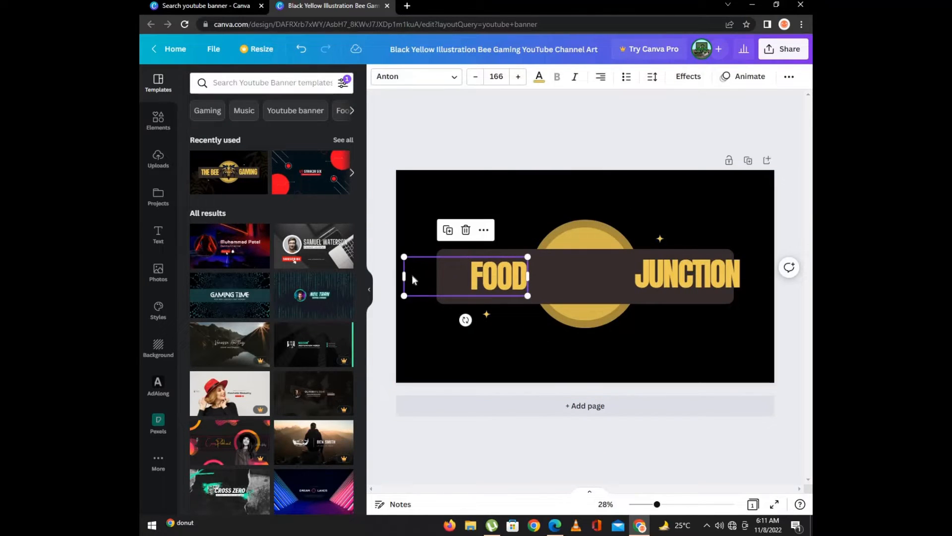
pyautogui.moveTo(401, 275); pyautogui.dragTo(491, 279)
pyautogui.click(689, 276)
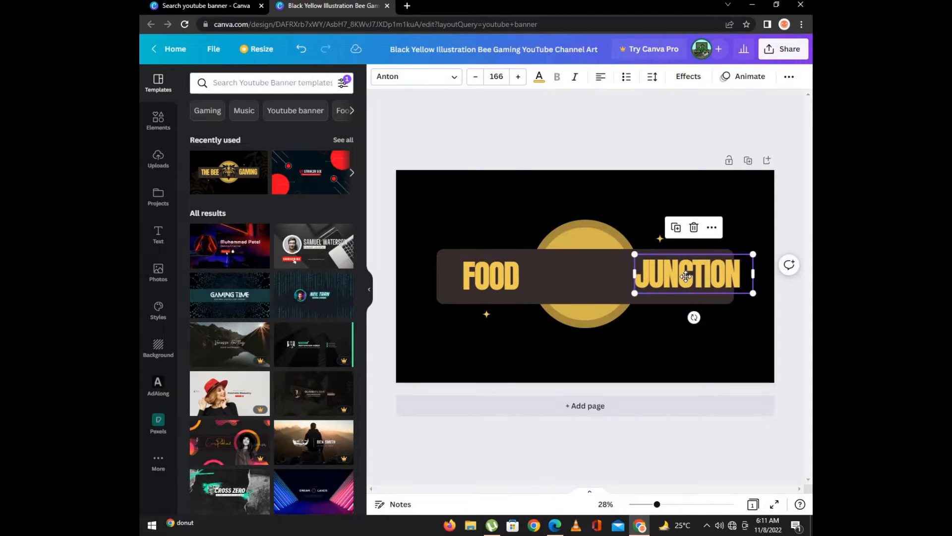
pyautogui.moveTo(690, 275); pyautogui.dragTo(675, 277)
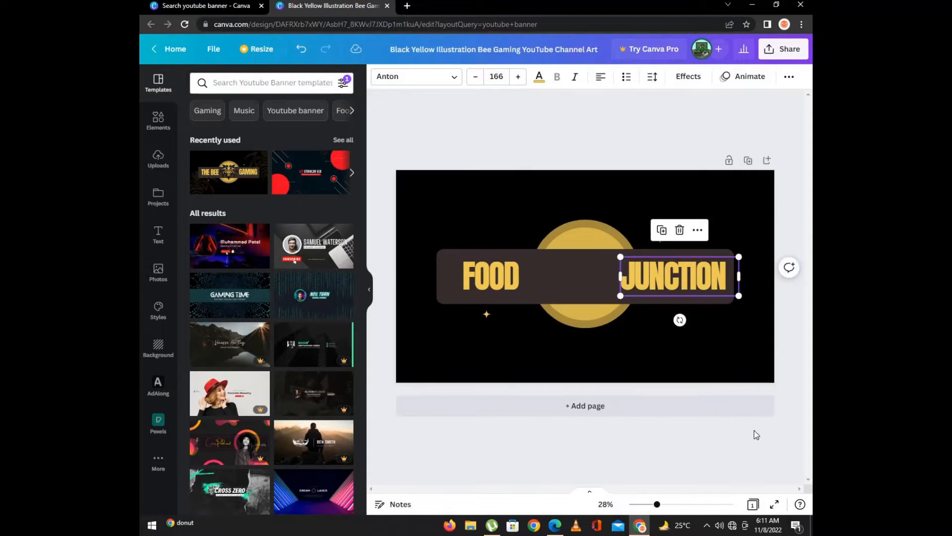
pyautogui.click(656, 374)
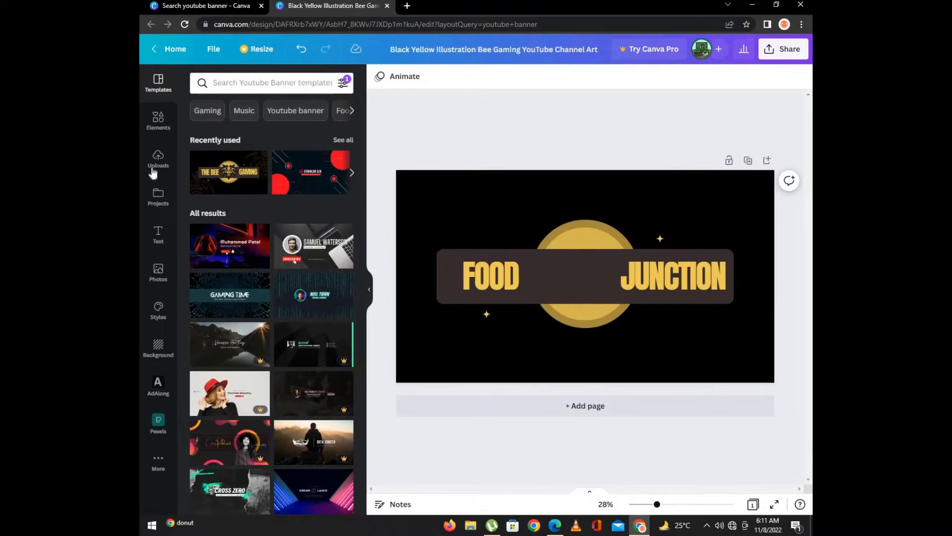
# Step: Add the recently used burger-and-fries icon, colour it white and shrink it to fit between FOOD and JUNCTION
pyautogui.click(157, 121)
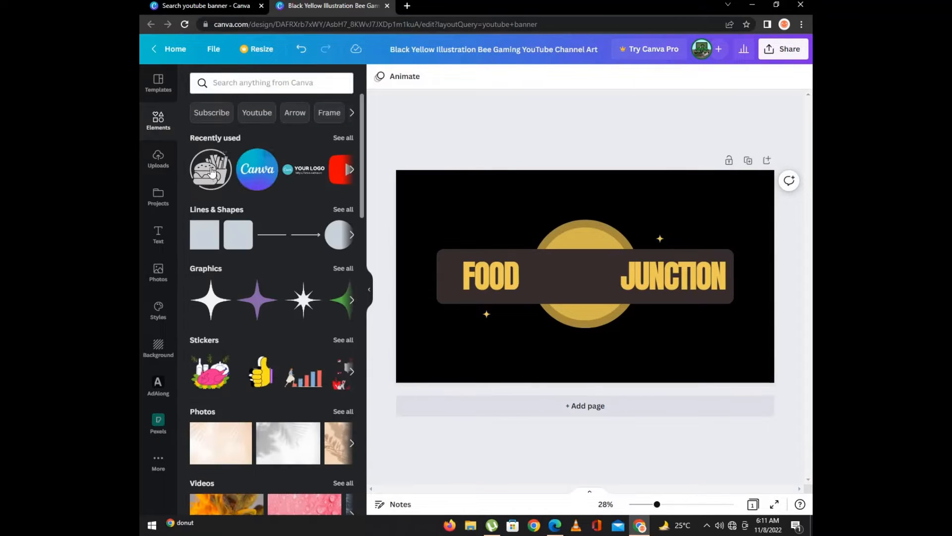
pyautogui.click(211, 171)
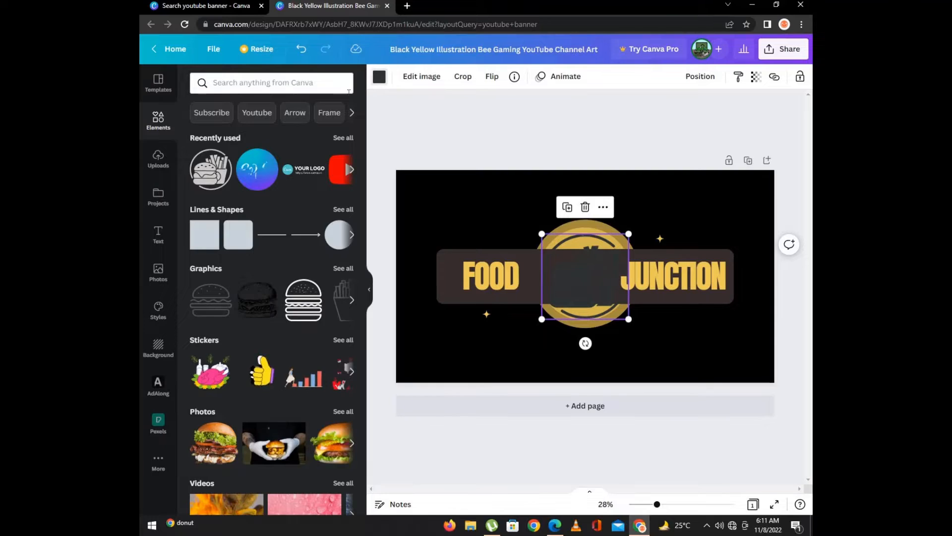
pyautogui.click(379, 76)
pyautogui.click(339, 232)
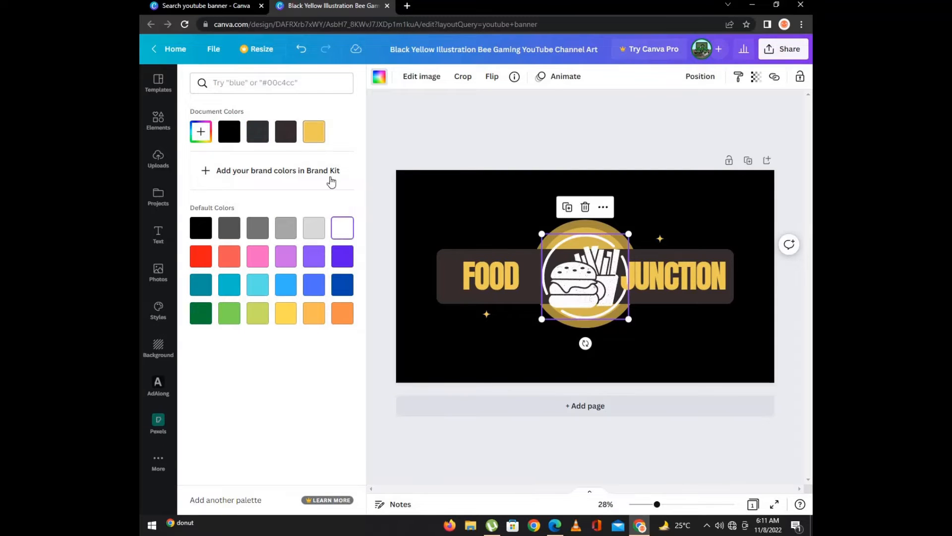
pyautogui.moveTo(629, 234); pyautogui.dragTo(603, 300)
pyautogui.click(794, 382)
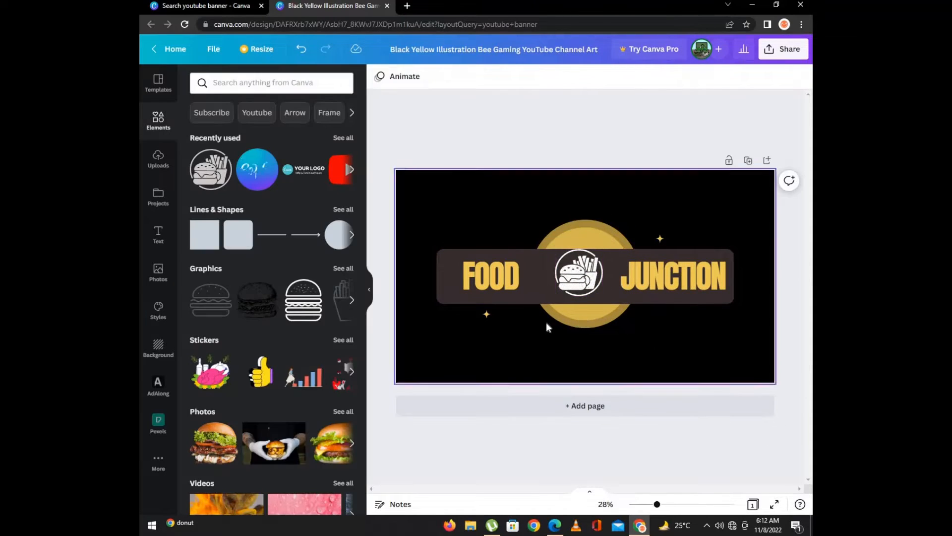
# Step: Change the rounded bar behind the title to black
pyautogui.click(516, 300)
pyautogui.click(379, 77)
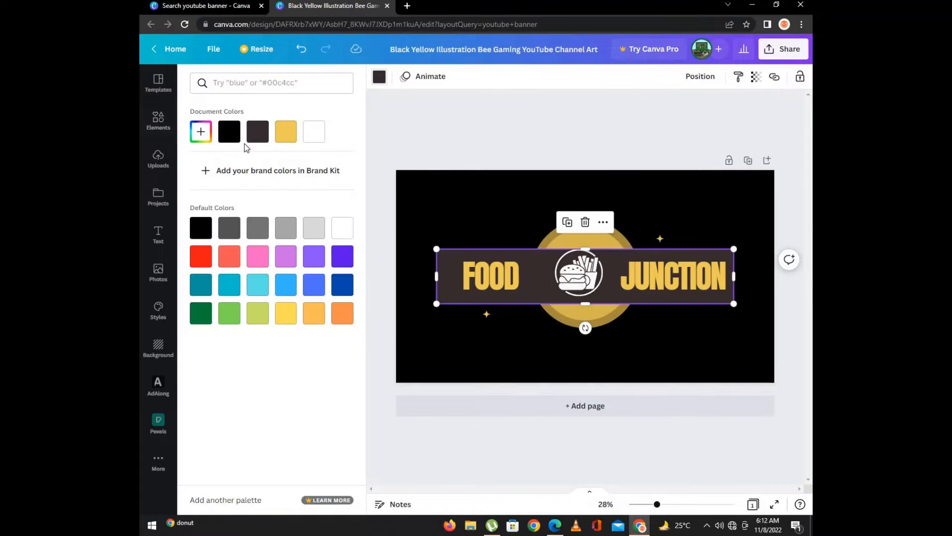
pyautogui.click(203, 229)
pyautogui.click(516, 179)
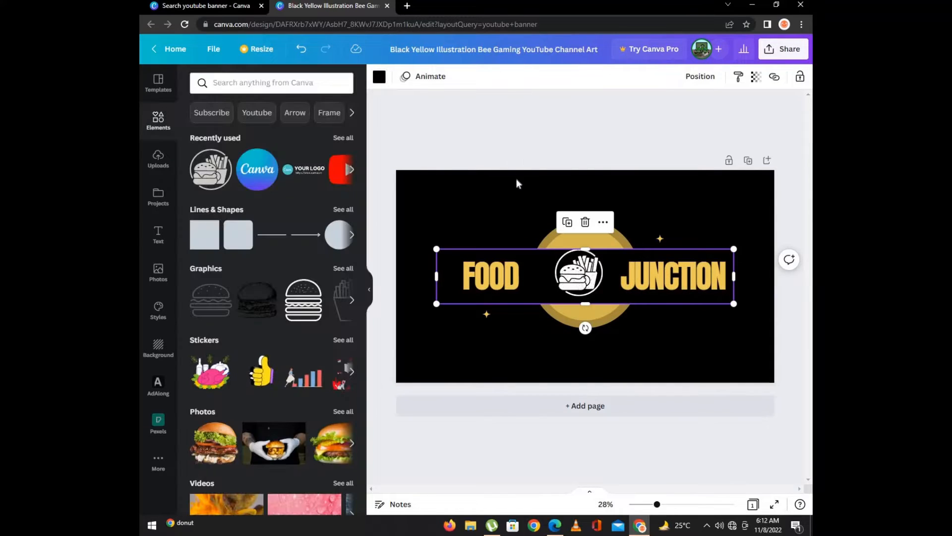
# Step: Delete the two golden circles behind the burger-and-fries icon
pyautogui.click(579, 237)
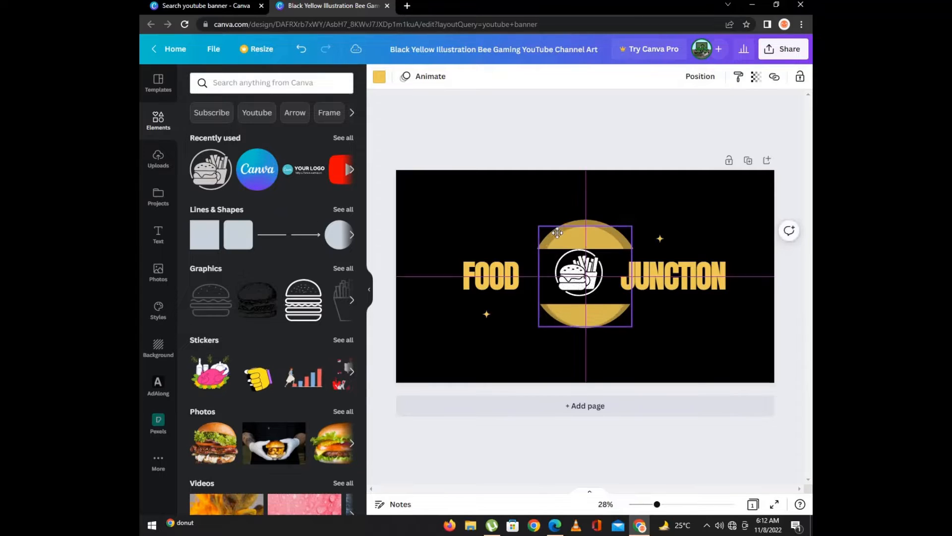
pyautogui.moveTo(538, 251); pyautogui.dragTo(521, 213)
pyautogui.click(585, 197)
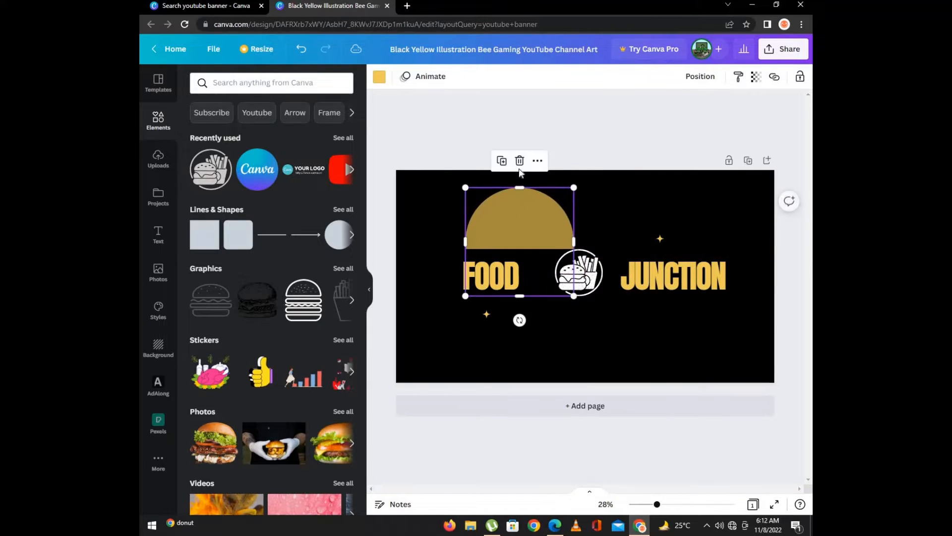
pyautogui.press('Delete')
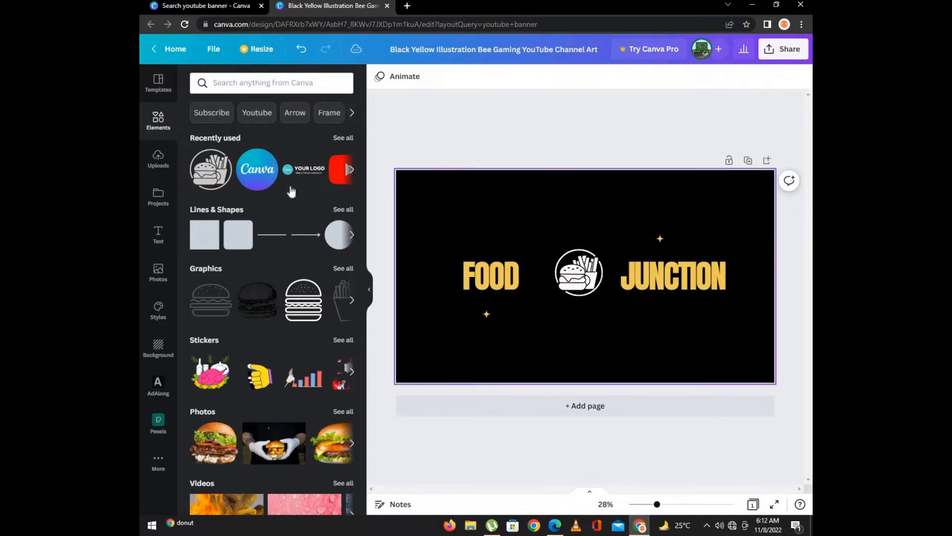
# Step: Insert the recently used ringed circular photo frame, send it backward behind the icon and shrink it below the title
pyautogui.click(340, 139)
pyautogui.click(272, 301)
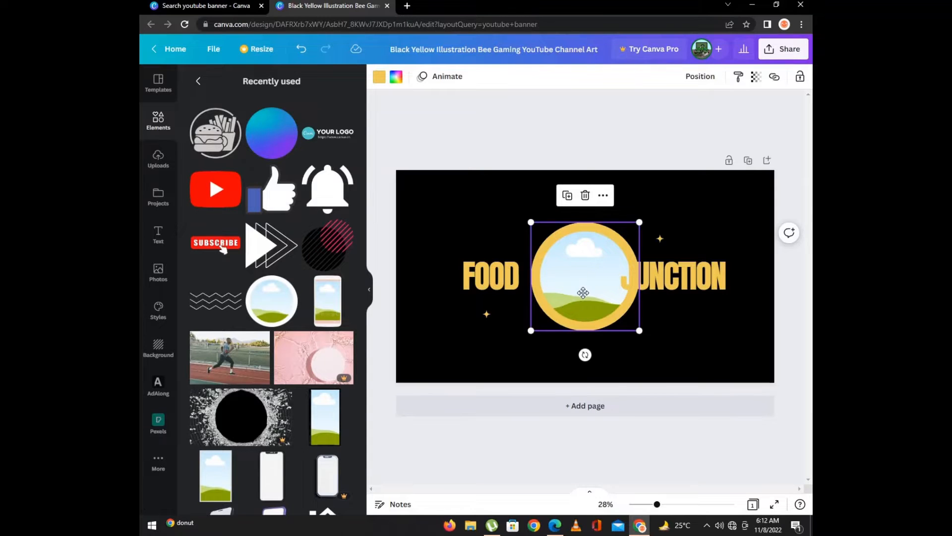
pyautogui.moveTo(583, 293); pyautogui.dragTo(587, 328)
pyautogui.click(755, 76)
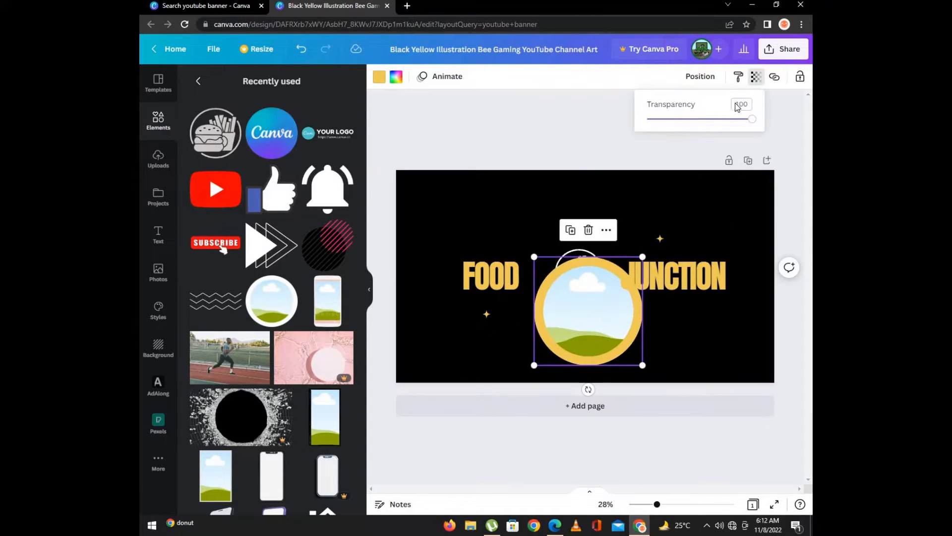
pyautogui.click(700, 77)
pyautogui.click(647, 109)
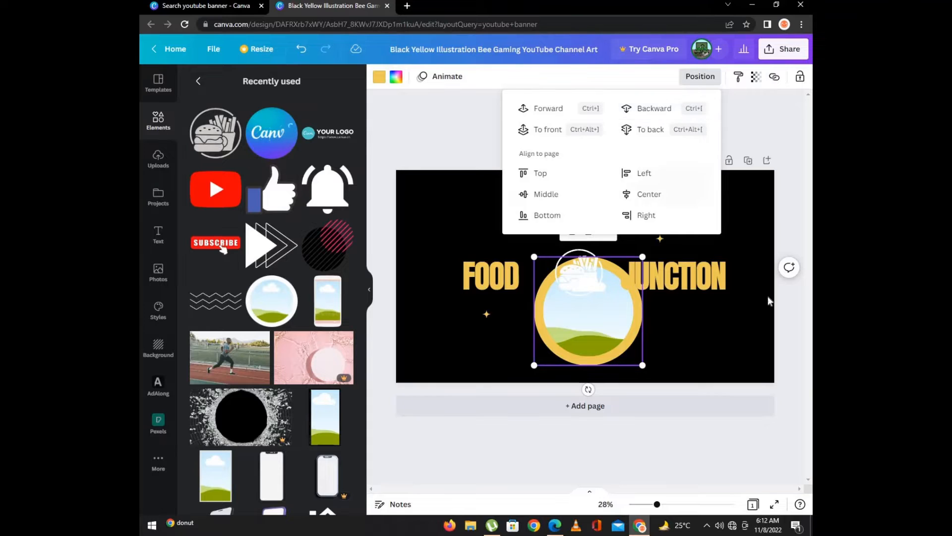
pyautogui.click(640, 271)
pyautogui.moveTo(639, 271); pyautogui.dragTo(564, 297)
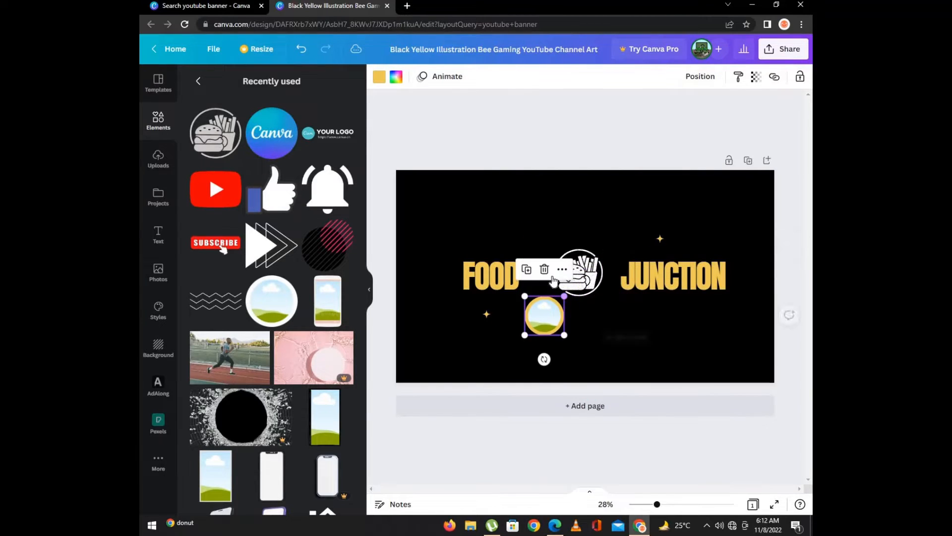
# Step: Try yellow and white on the rounded bar behind the title, then settle on pink
pyautogui.click(567, 292)
pyautogui.click(379, 76)
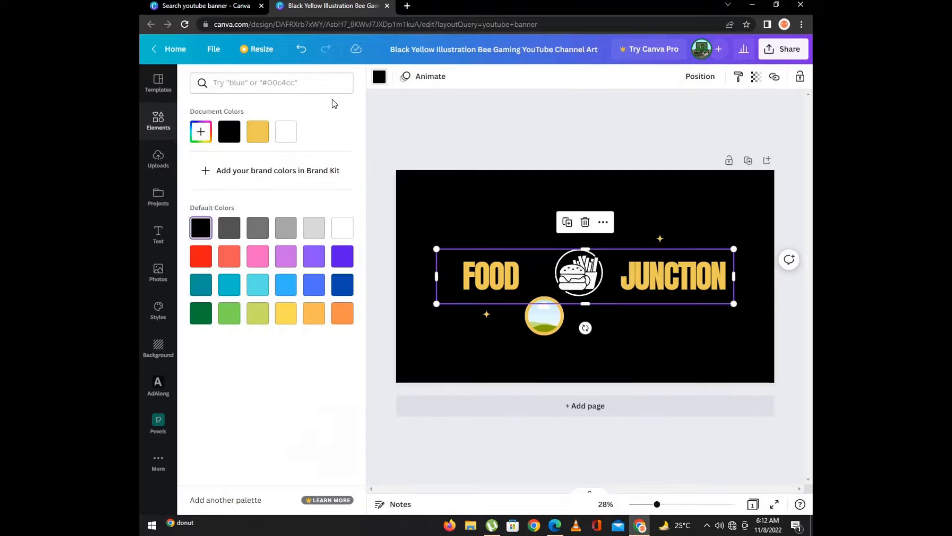
pyautogui.click(254, 138)
pyautogui.click(342, 234)
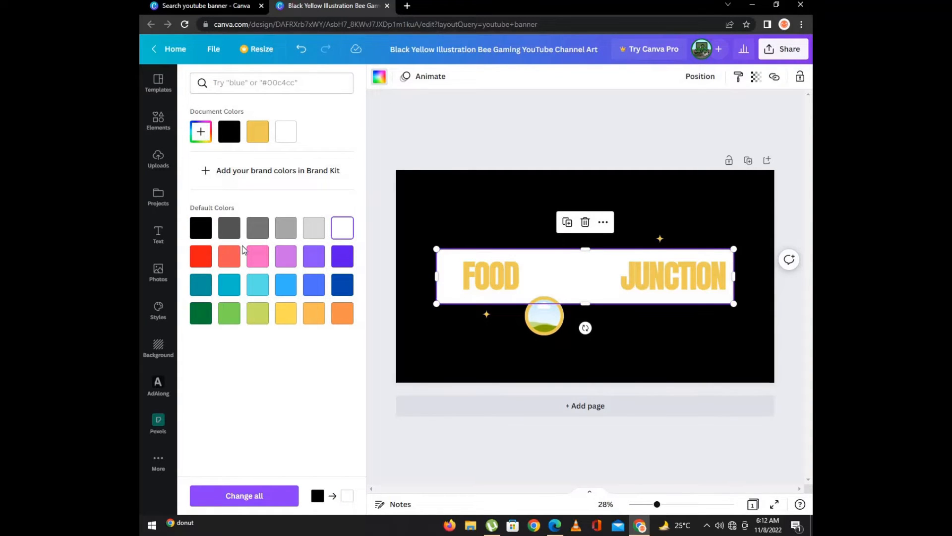
pyautogui.click(254, 263)
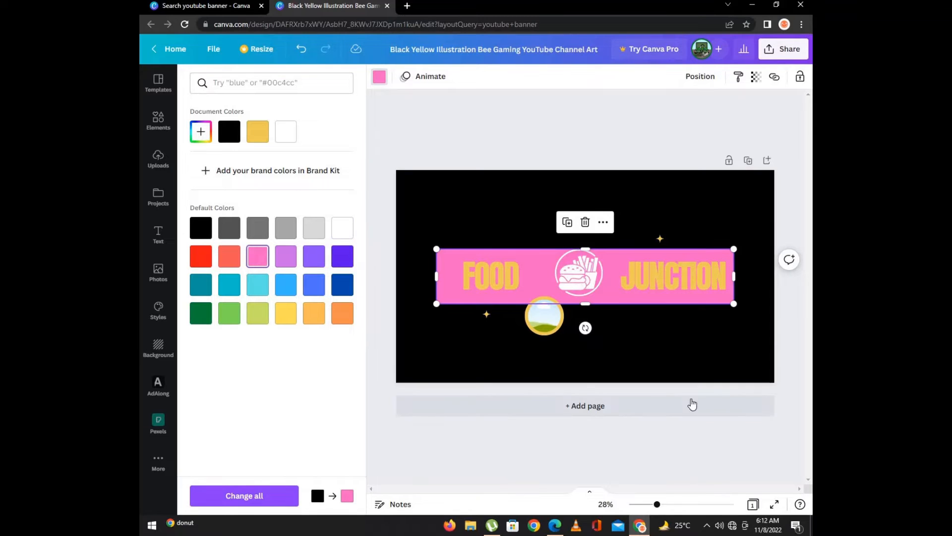
pyautogui.click(542, 355)
# Step: Enlarge the circular photo frame between FOOD and JUNCTION and move the burger-and-fries icon below FOOD
pyautogui.moveTo(566, 314); pyautogui.dragTo(630, 332)
pyautogui.moveTo(590, 299); pyautogui.dragTo(495, 337)
pyautogui.click(669, 325)
# Step: Fill the circular frame with the recently used photo of a burger on a dark plate
pyautogui.scroll(-10, 274, 270)
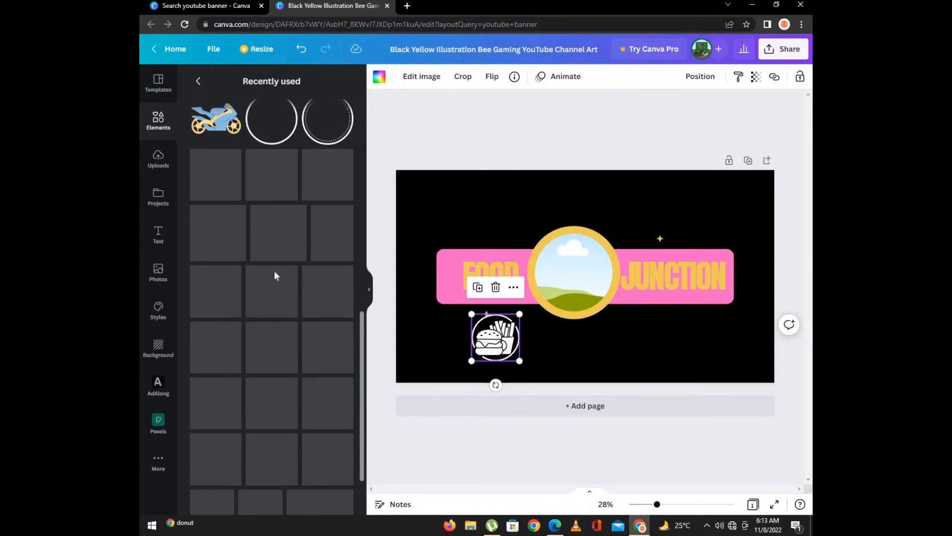
pyautogui.scroll(-2, 291, 393)
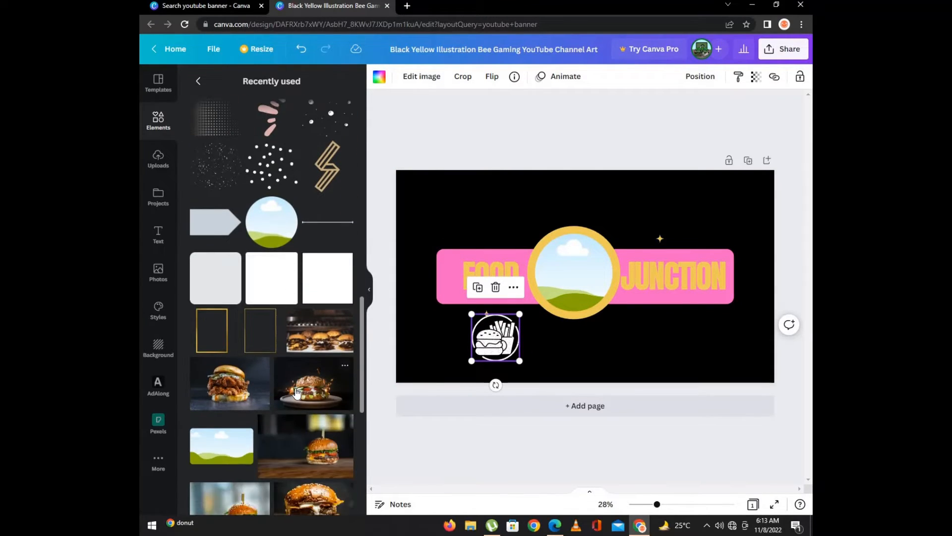
pyautogui.click(314, 383)
pyautogui.moveTo(590, 317); pyautogui.dragTo(584, 288)
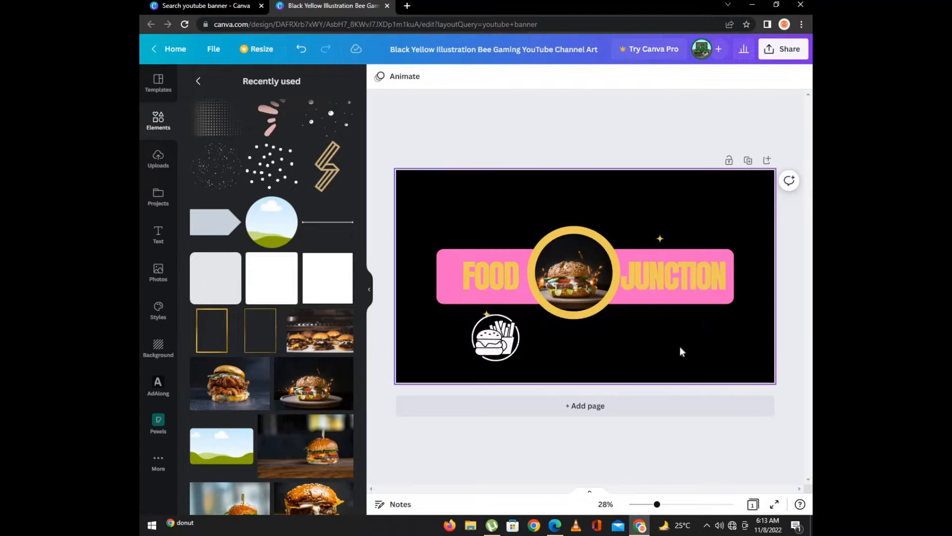
# Step: Try black on the ring around the burger photo, then set it to red
pyautogui.click(379, 84)
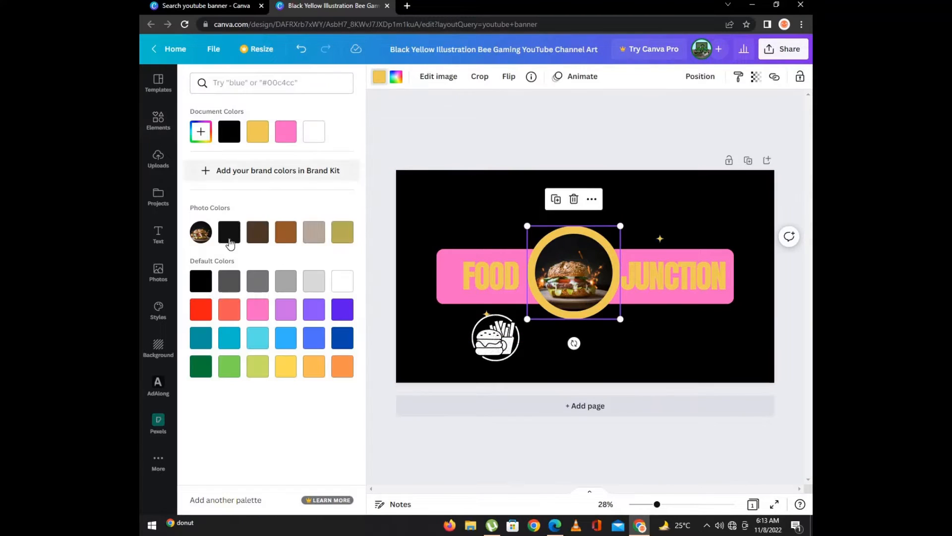
pyautogui.click(229, 233)
pyautogui.click(200, 310)
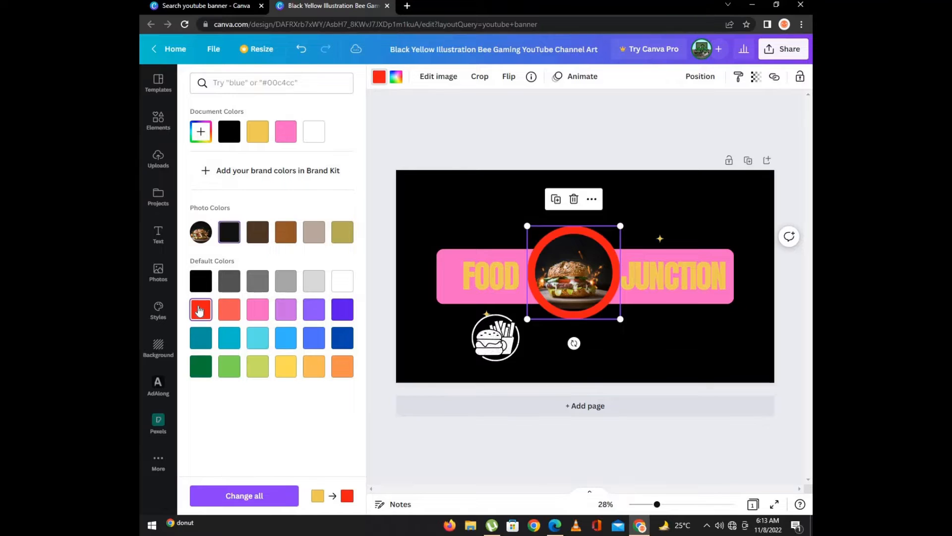
# Step: Shift the burger-and-fries icon slightly to the right below the word FOOD
pyautogui.click(461, 139)
pyautogui.click(495, 337)
pyautogui.moveTo(505, 380); pyautogui.dragTo(510, 353)
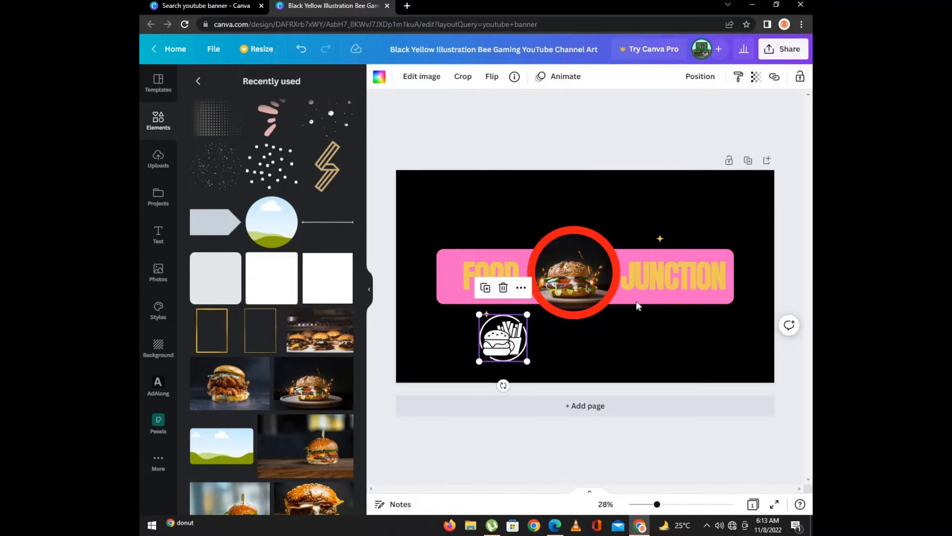
# Step: Recolour the rounded bar behind the title to the red used on the ring
pyautogui.click(635, 301)
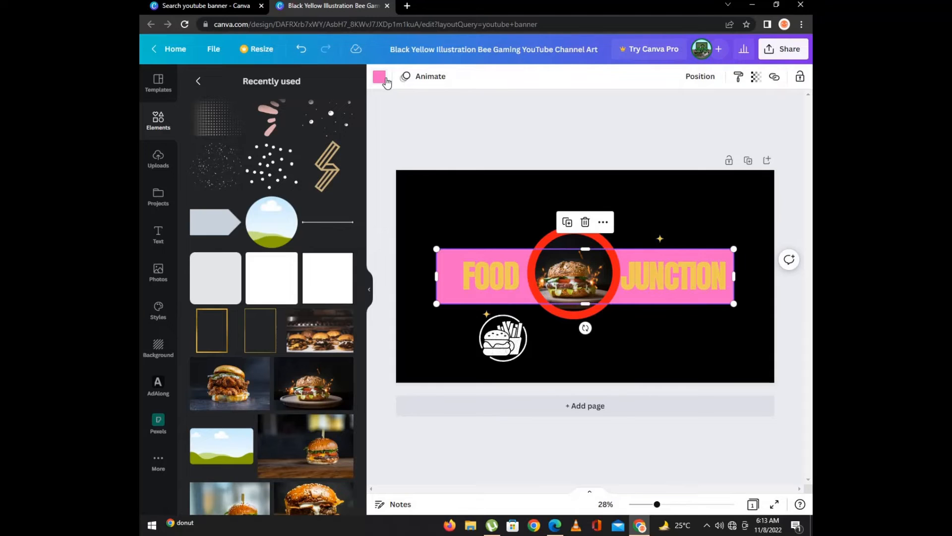
pyautogui.click(380, 77)
pyautogui.click(292, 140)
pyautogui.click(486, 207)
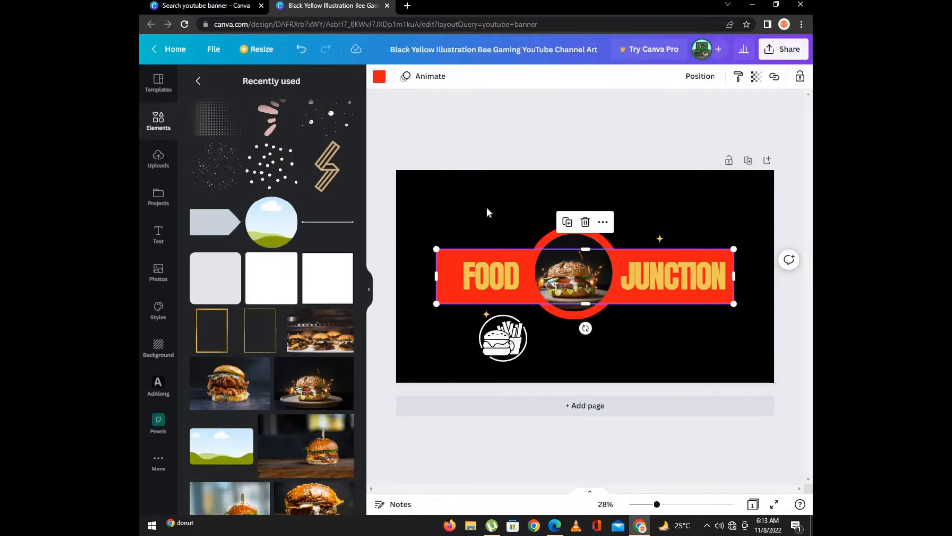
# Step: Enlarge the burger-and-fries icon so it covers the banner's lower-left area and overlaps FOOD
pyautogui.click(479, 358)
pyautogui.moveTo(457, 367); pyautogui.dragTo(364, 449)
pyautogui.moveTo(445, 336); pyautogui.dragTo(444, 278)
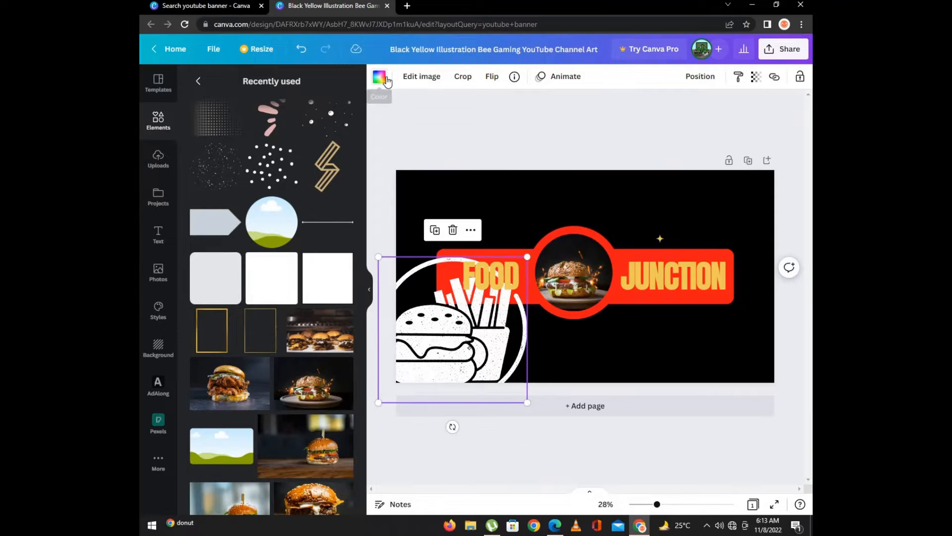
# Step: Try orange-brown on the burger-and-fries icon, then set it to the dark brown from the photo colours
pyautogui.click(380, 77)
pyautogui.click(286, 234)
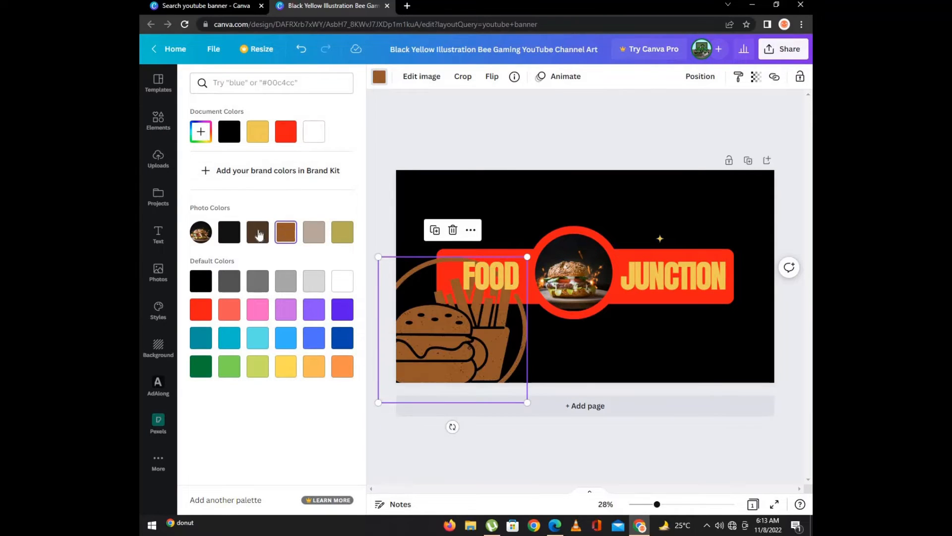
pyautogui.click(258, 232)
# Step: Move the dark brown icon further into the lower-left corner and send it backward behind the red bar
pyautogui.moveTo(446, 323); pyautogui.dragTo(446, 335)
pyautogui.click(700, 76)
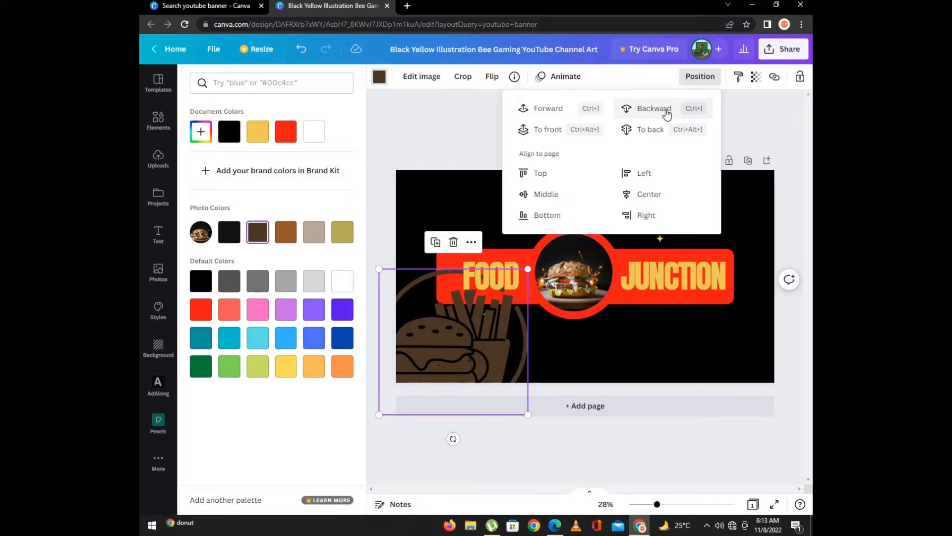
pyautogui.click(564, 116)
pyautogui.moveTo(452, 341); pyautogui.dragTo(436, 348)
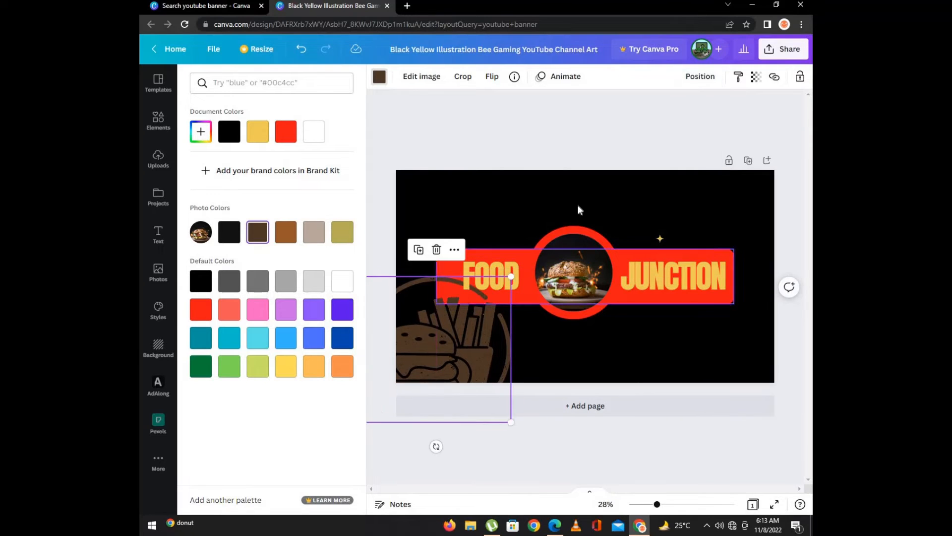
pyautogui.click(700, 76)
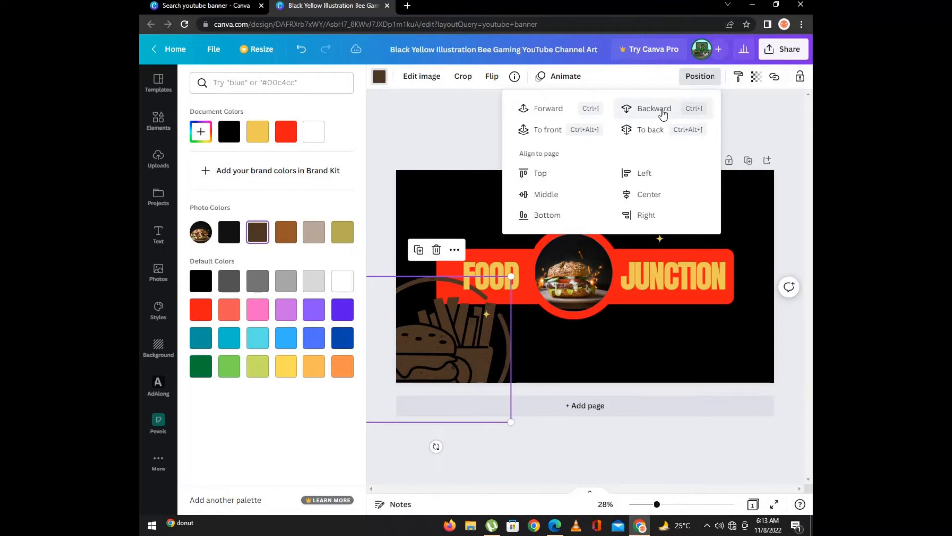
pyautogui.click(631, 108)
# Step: Move the brown icon up and enlarge it until it fills the left part of the banner behind the bar
pyautogui.moveTo(479, 321); pyautogui.dragTo(479, 257)
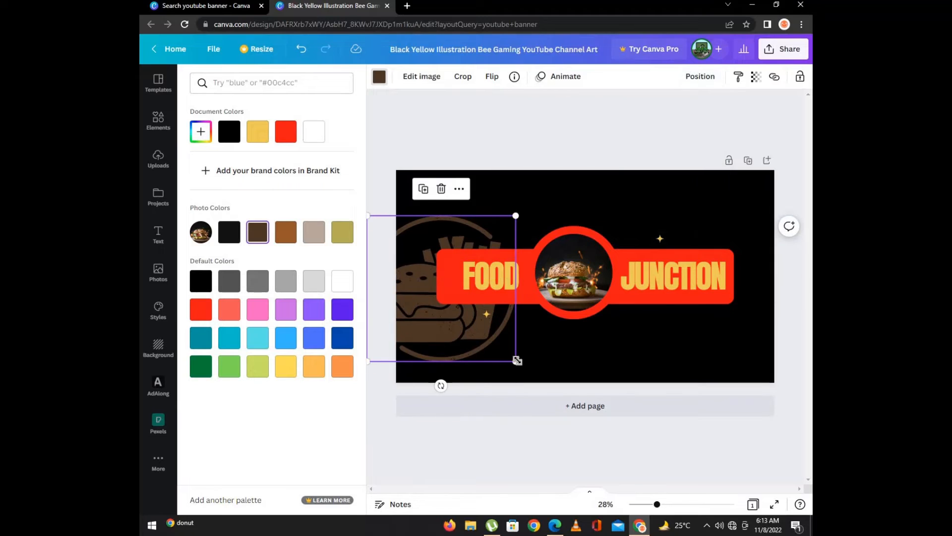
pyautogui.moveTo(515, 361); pyautogui.dragTo(573, 419)
pyautogui.moveTo(478, 318); pyautogui.dragTo(457, 308)
pyautogui.moveTo(554, 198); pyautogui.dragTo(564, 181)
pyautogui.click(582, 124)
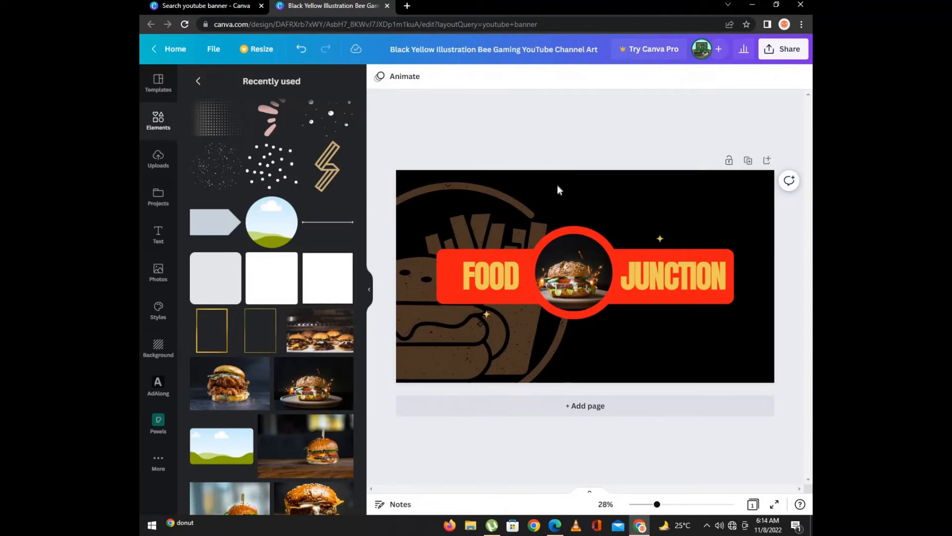
pyautogui.click(498, 310)
pyautogui.click(599, 126)
# Step: Change FOOD to the near-black photo colour and JUNCTION to black
pyautogui.click(493, 273)
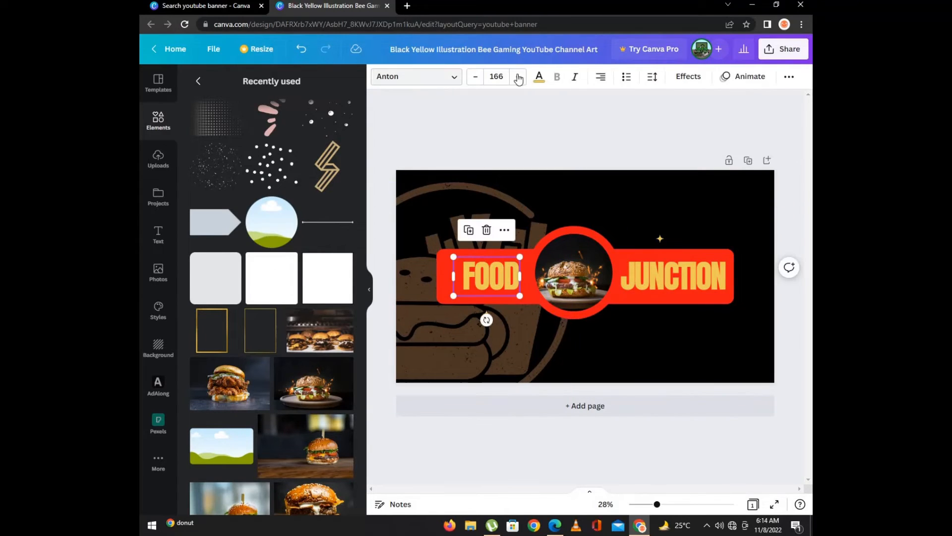
pyautogui.click(539, 77)
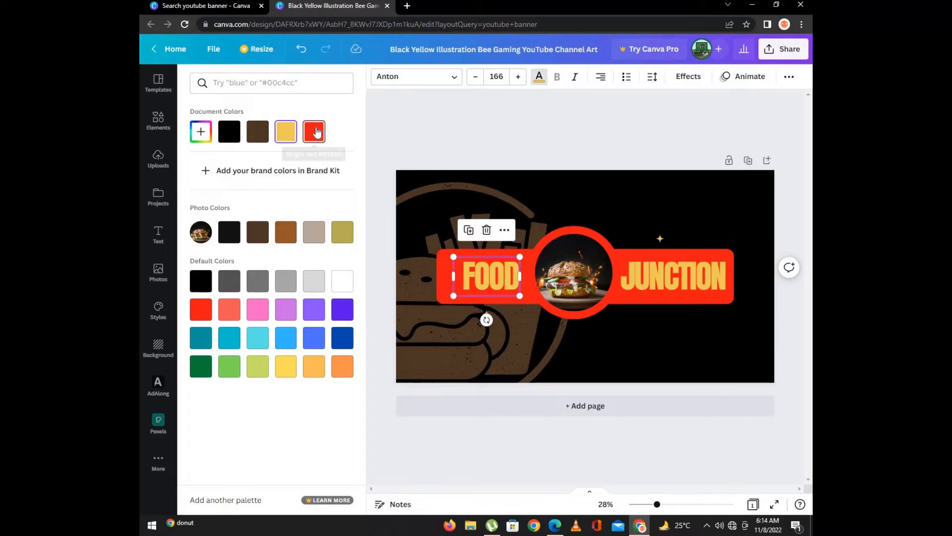
pyautogui.click(223, 237)
pyautogui.click(623, 275)
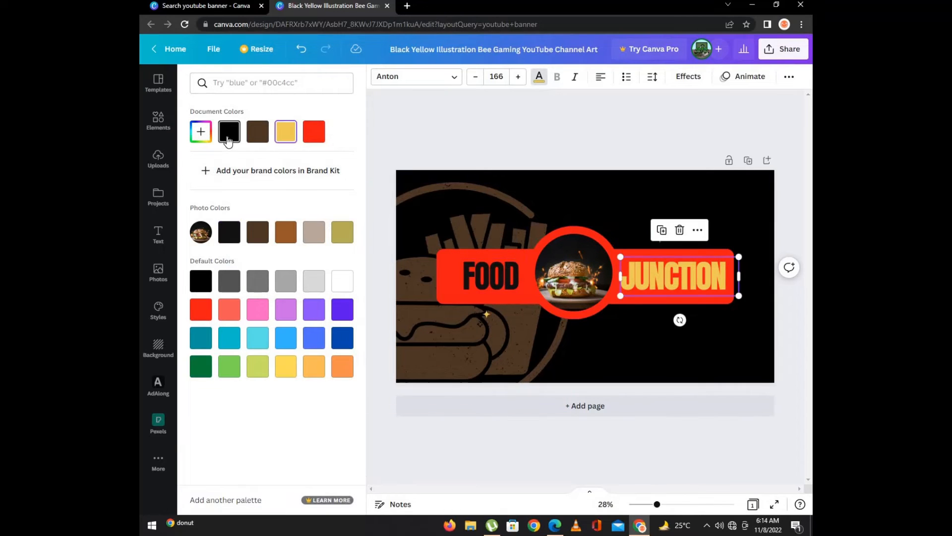
pyautogui.click(228, 133)
# Step: Enlarge the FOOD text to font size 200 and keep it on the red bar
pyautogui.click(496, 281)
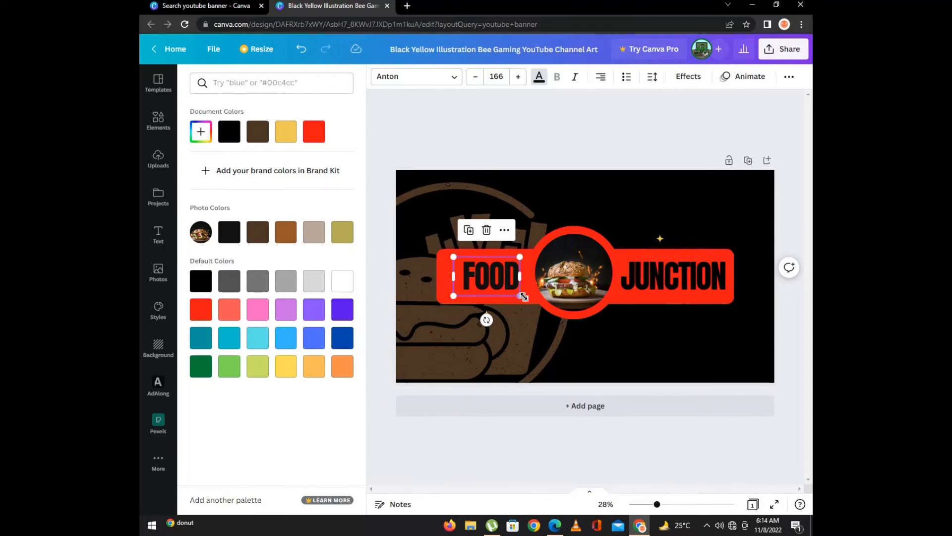
pyautogui.moveTo(521, 296); pyautogui.dragTo(535, 305)
pyautogui.moveTo(490, 280); pyautogui.dragTo(489, 281)
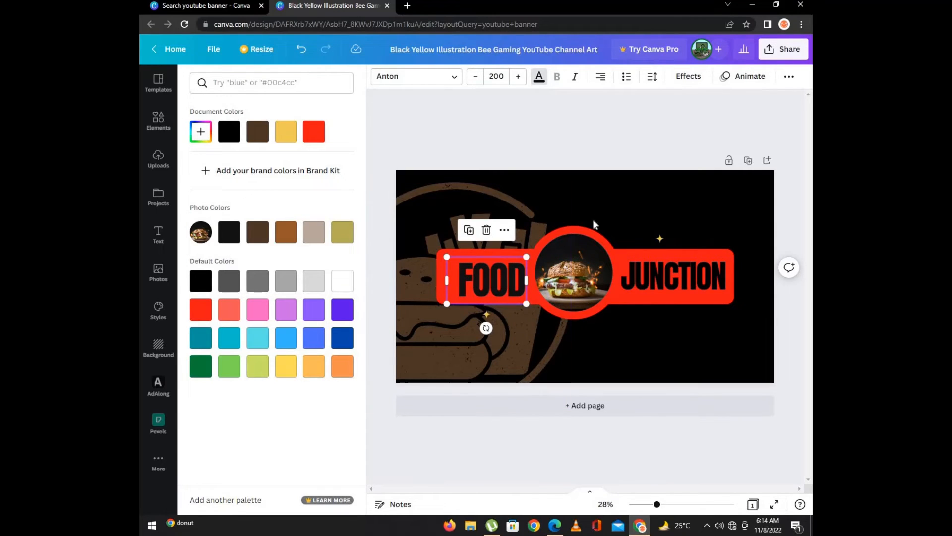
# Step: Enlarge the JUNCTION text slightly to font size 173
pyautogui.click(702, 274)
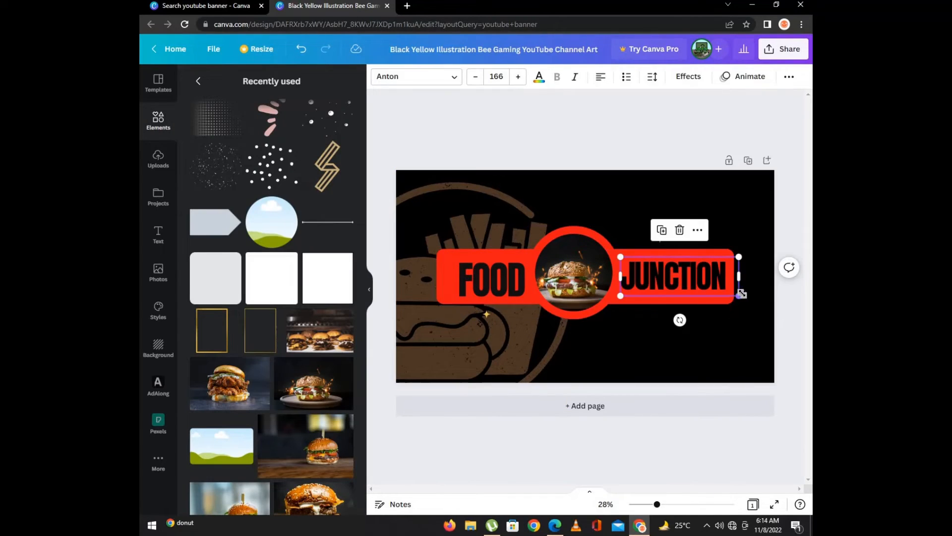
pyautogui.moveTo(742, 294); pyautogui.dragTo(746, 296)
pyautogui.click(735, 343)
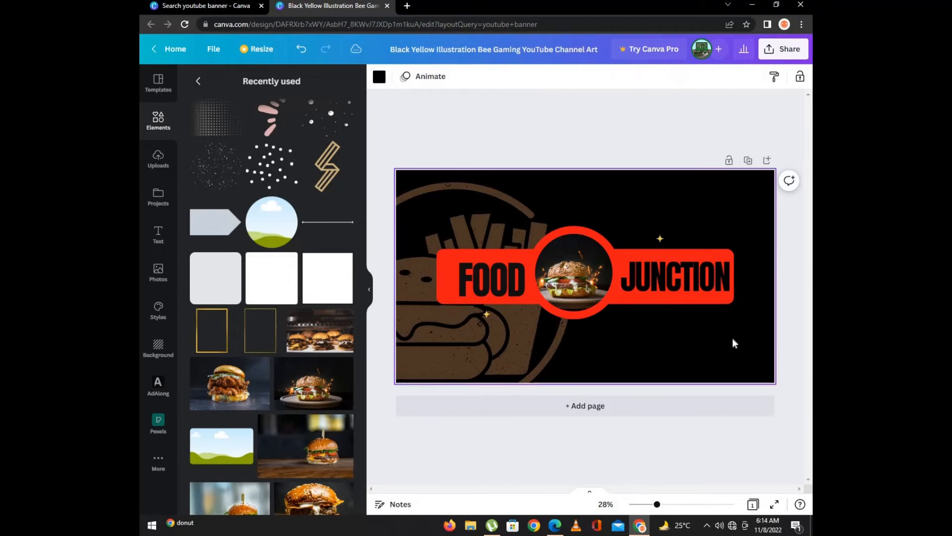
# Step: Try black and yellow on the ring around the burger photo, then give it a custom softer red
pyautogui.click(560, 286)
pyautogui.click(379, 77)
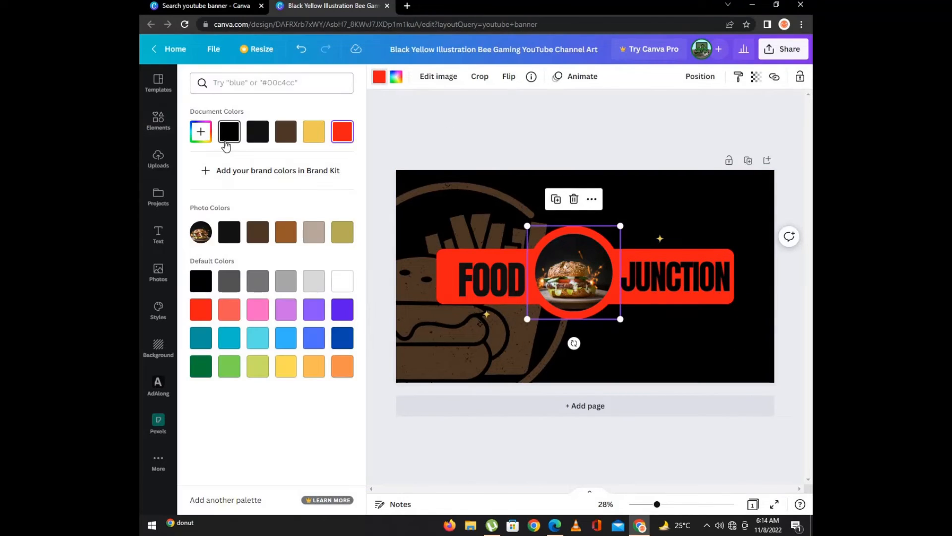
pyautogui.click(229, 132)
pyautogui.click(345, 136)
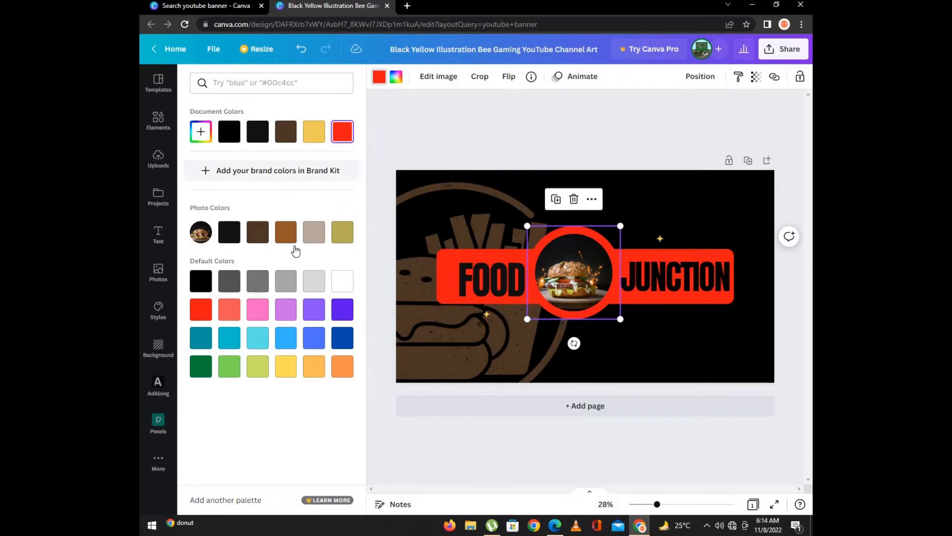
pyautogui.click(292, 361)
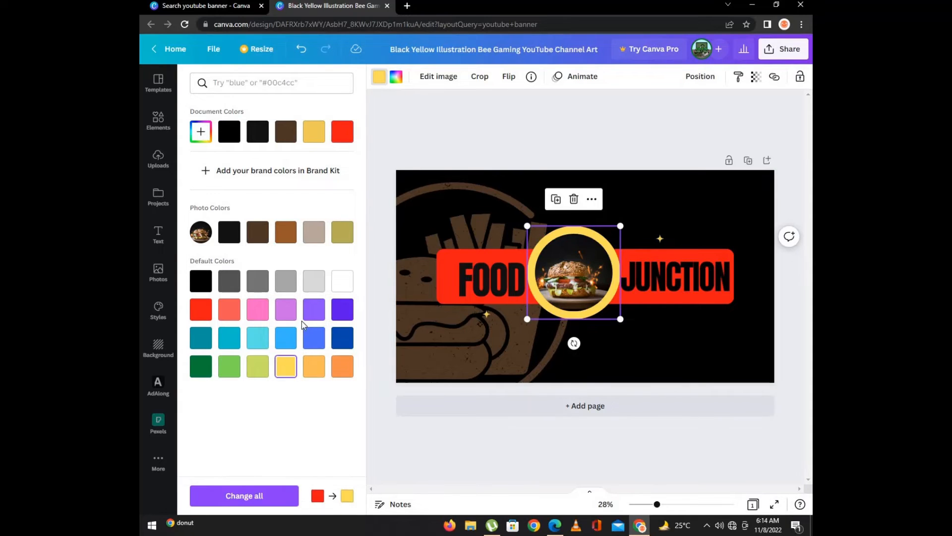
pyautogui.click(201, 311)
pyautogui.click(201, 131)
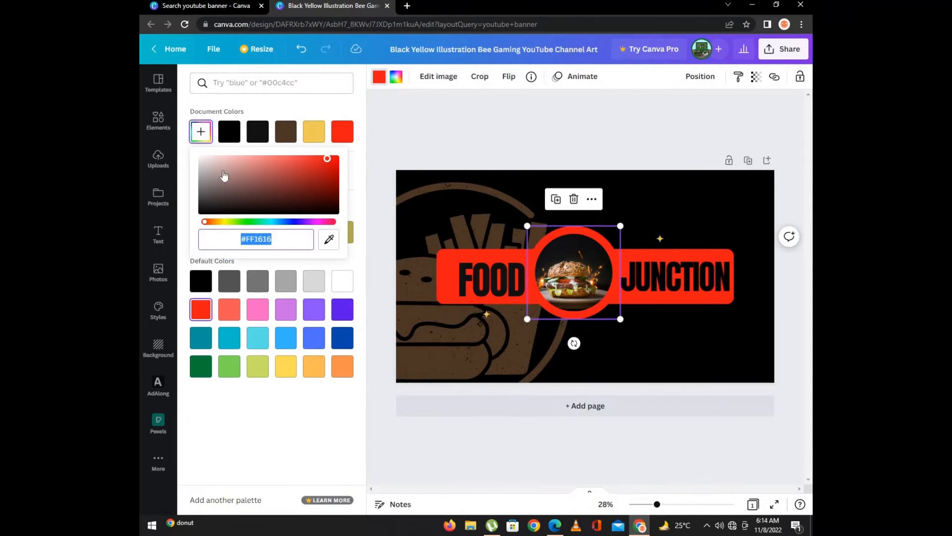
pyautogui.moveTo(323, 163); pyautogui.dragTo(299, 164)
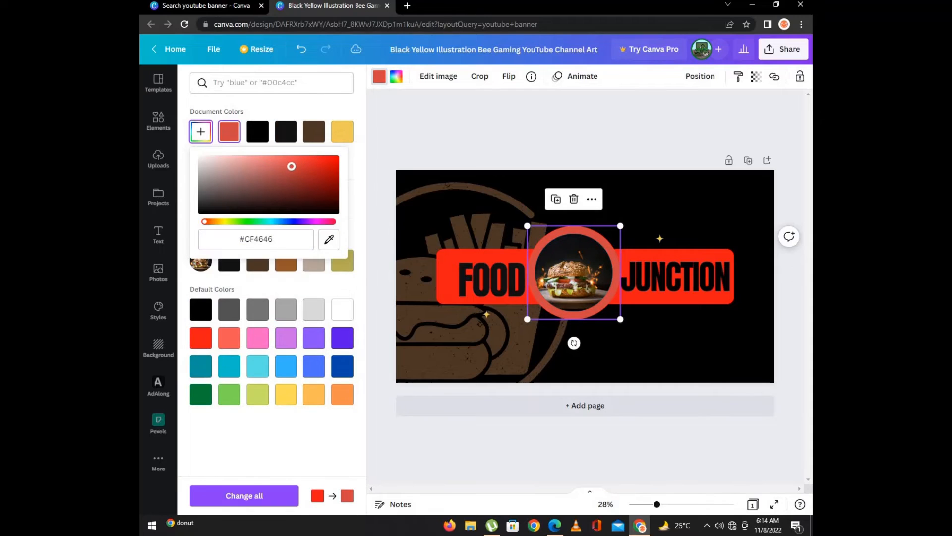
pyautogui.click(475, 127)
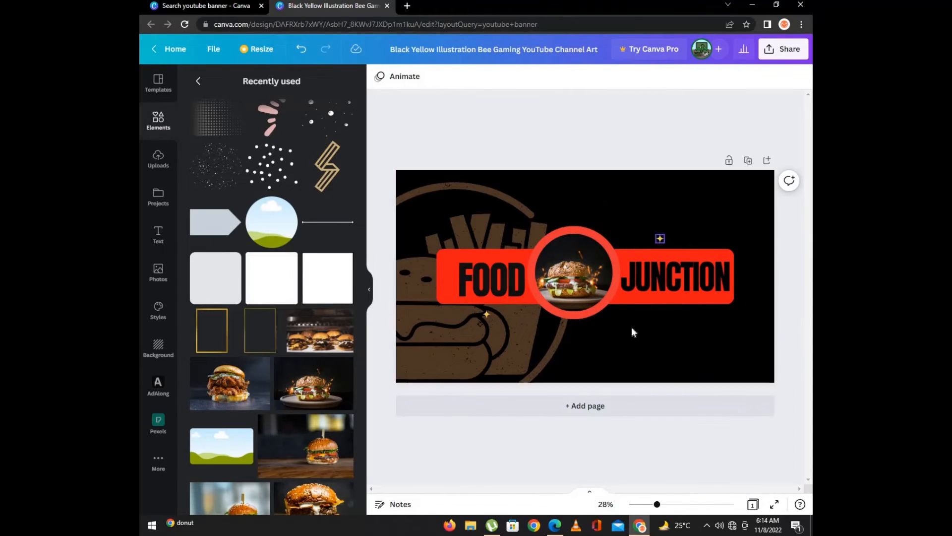
pyautogui.click(653, 288)
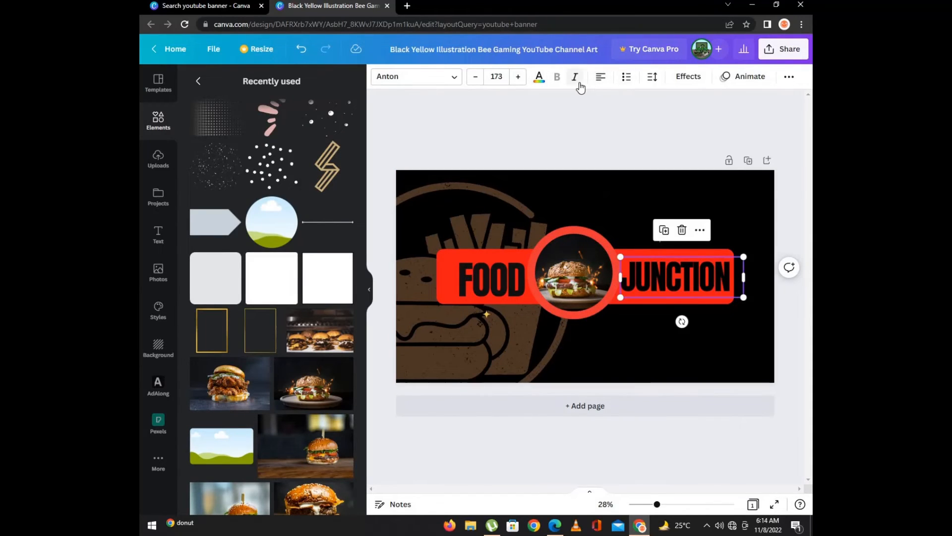
pyautogui.click(578, 85)
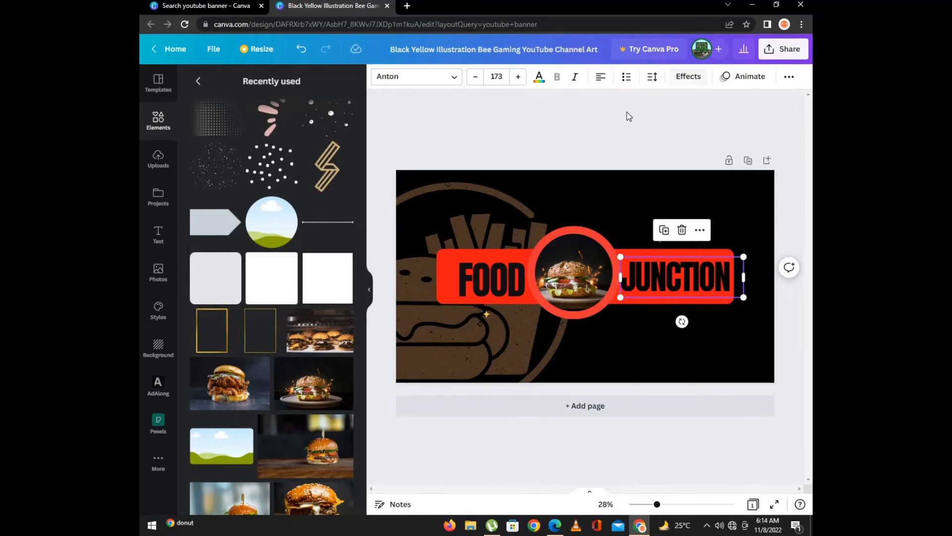
pyautogui.click(523, 114)
# Step: Nudge the FOOD text up on the red bar and enlarge it slightly
pyautogui.moveTo(489, 275); pyautogui.dragTo(490, 274)
pyautogui.click(567, 130)
pyautogui.click(484, 268)
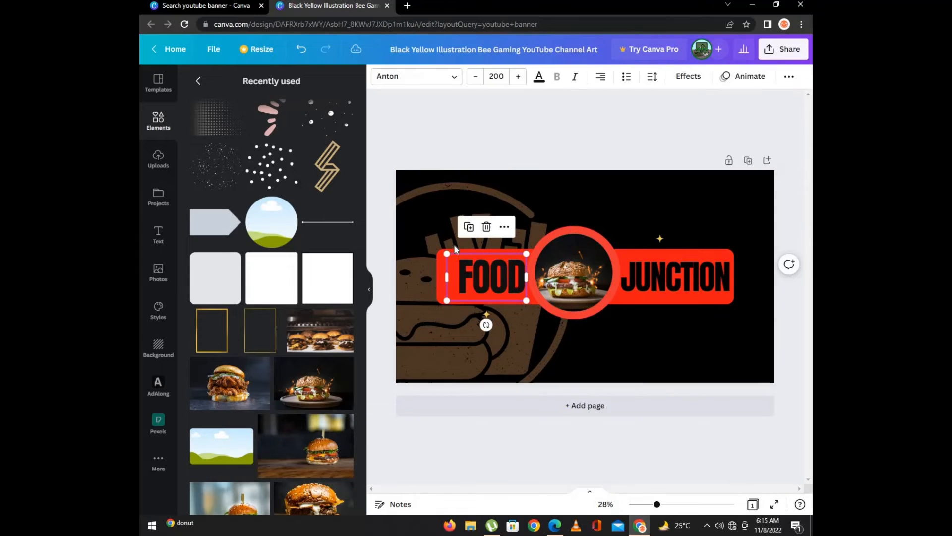
pyautogui.moveTo(447, 251); pyautogui.dragTo(444, 248)
pyautogui.click(546, 214)
pyautogui.click(649, 203)
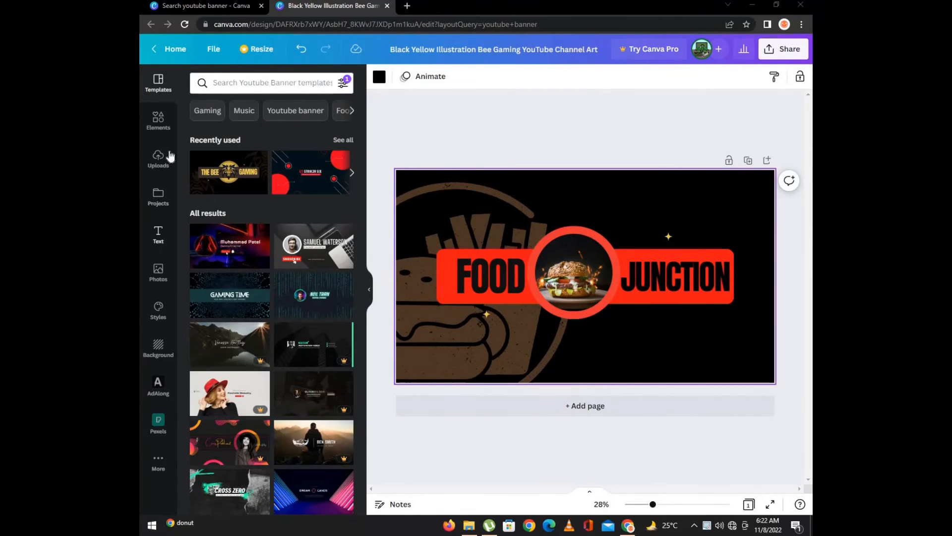
# Step: Add the red YouTube play logo from a "youtube logo" elements search and shrink it near the banner's lower edge
pyautogui.click(156, 122)
pyautogui.click(223, 196)
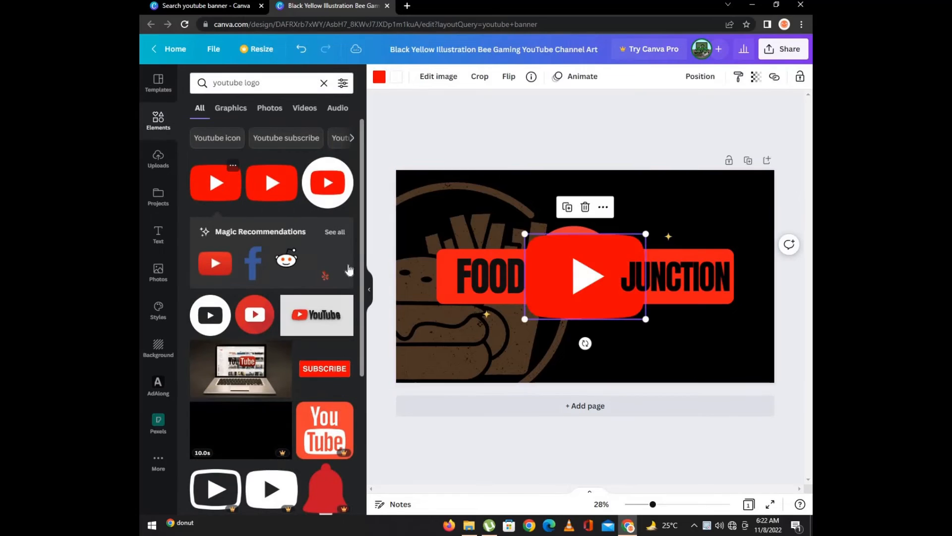
pyautogui.moveTo(651, 287); pyautogui.dragTo(707, 342)
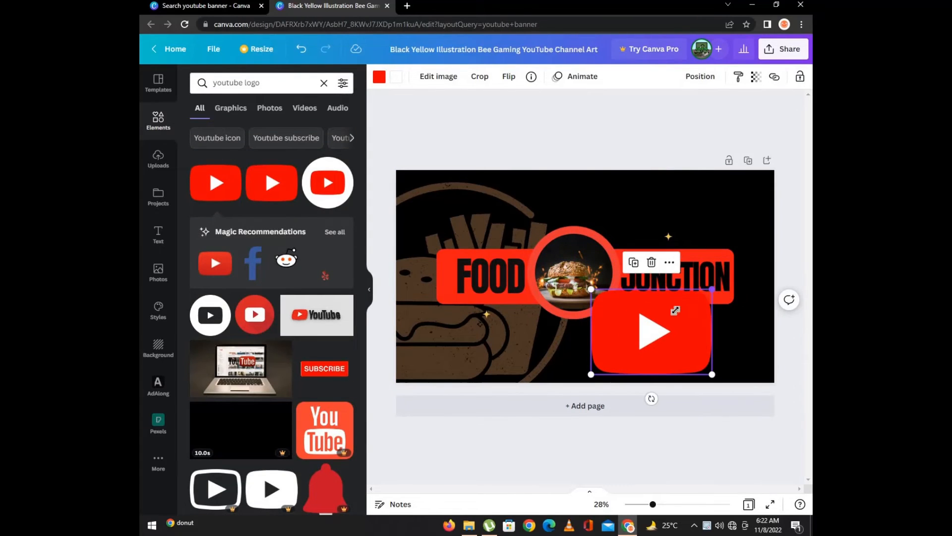
pyautogui.moveTo(676, 311); pyautogui.dragTo(608, 342)
pyautogui.click(699, 329)
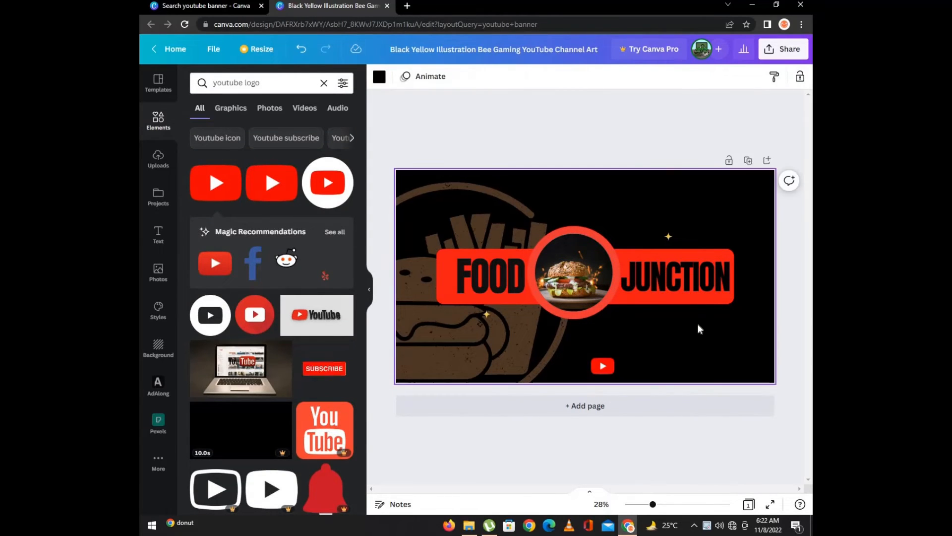
# Step: Move the small YouTube logo along the lower edge to the banner's lower-right corner
pyautogui.click(603, 366)
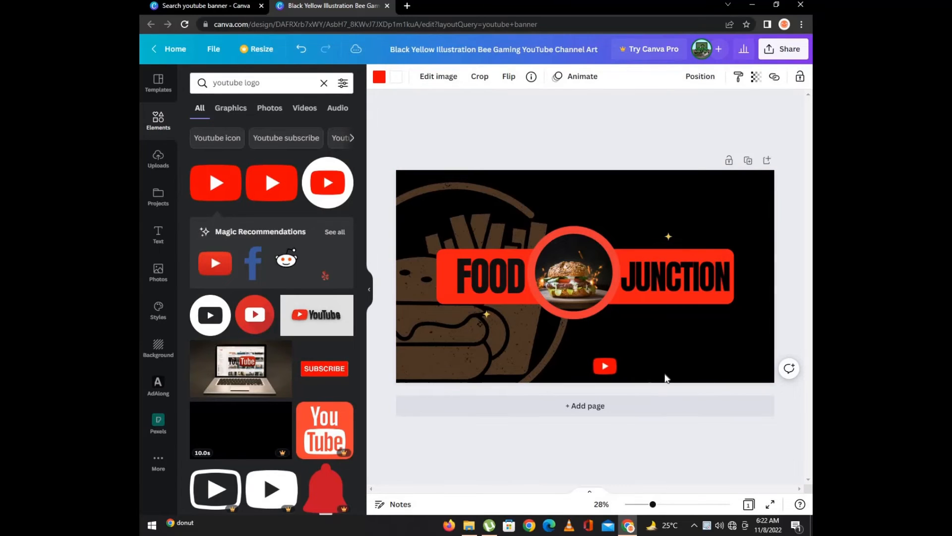
pyautogui.doubleClick(617, 365)
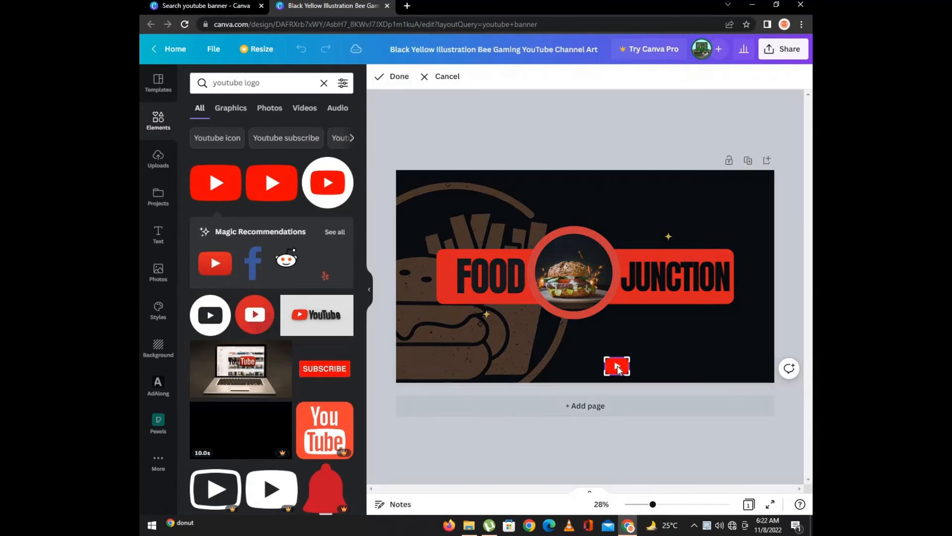
pyautogui.click(658, 360)
pyautogui.moveTo(618, 365); pyautogui.dragTo(715, 373)
pyautogui.click(787, 275)
pyautogui.click(752, 364)
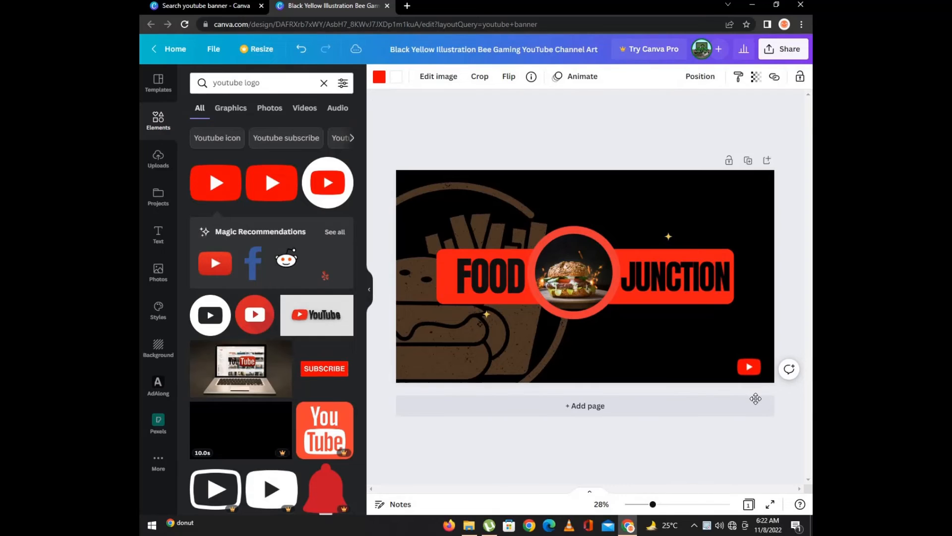
# Step: Nudge the YouTube logo further right and slightly down, closer to the banner's corner
pyautogui.press('Right')
pyautogui.press('Right')
pyautogui.press('Right')
pyautogui.press('Right')
pyautogui.press('Right')
pyautogui.press('Down')
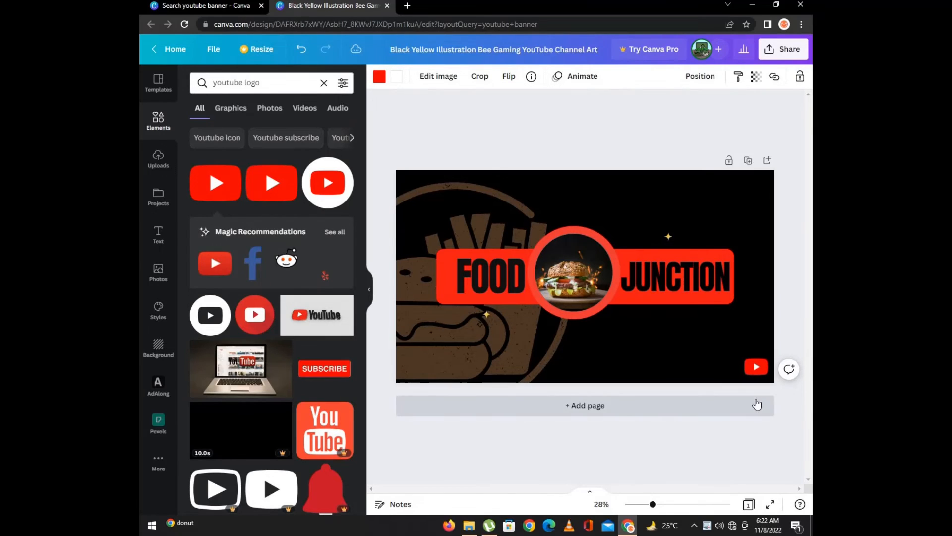
pyautogui.click(792, 247)
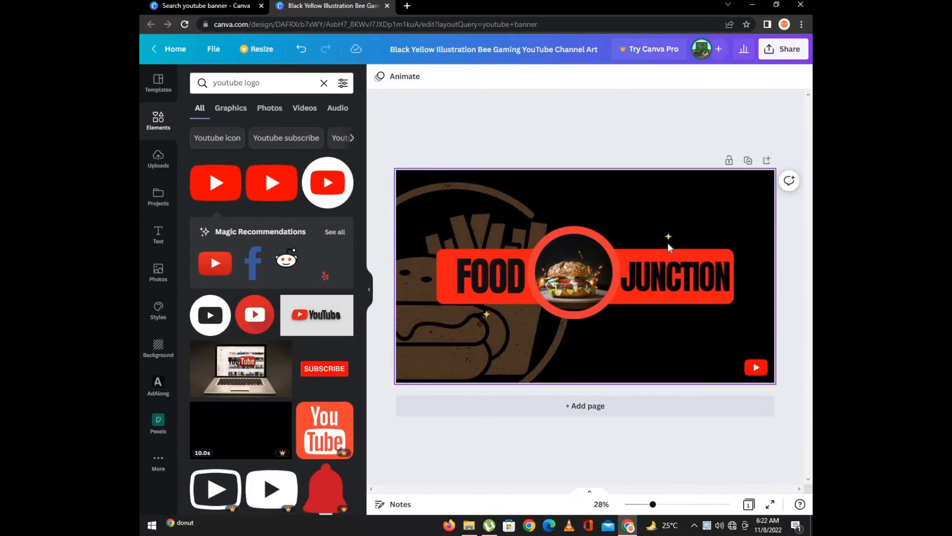
# Step: Duplicate the gold star above JUNCTION three times, placing copies near the banner's upper-right corner, below JUNCTION, and above the burger frame's right side
pyautogui.click(669, 237)
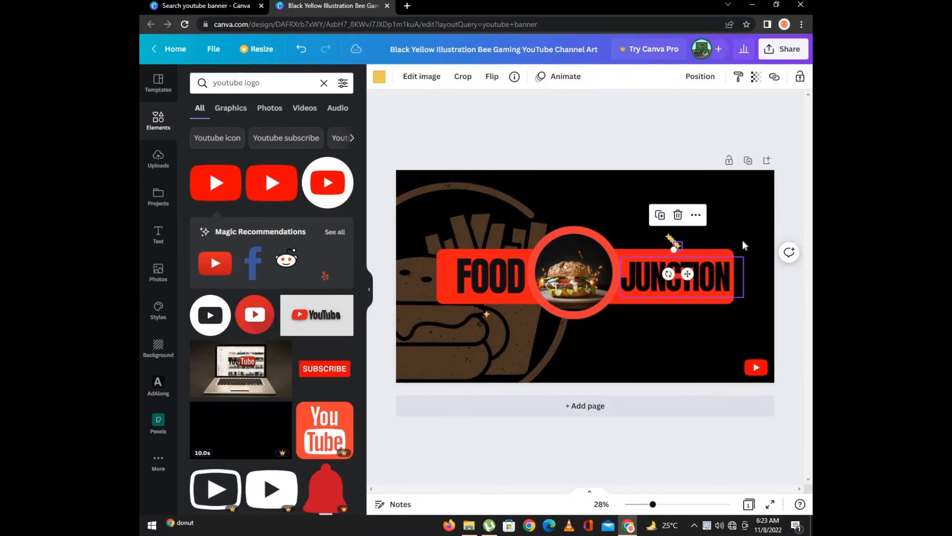
pyautogui.moveTo(693, 272); pyautogui.dragTo(748, 223)
pyautogui.click(674, 241)
pyautogui.moveTo(684, 272); pyautogui.dragTo(674, 340)
pyautogui.click(680, 271)
pyautogui.moveTo(680, 272); pyautogui.dragTo(599, 199)
# Step: Duplicate the star above JUNCTION, place the copy just right of the red bar, and move the original star higher
pyautogui.click(668, 234)
pyautogui.click(668, 236)
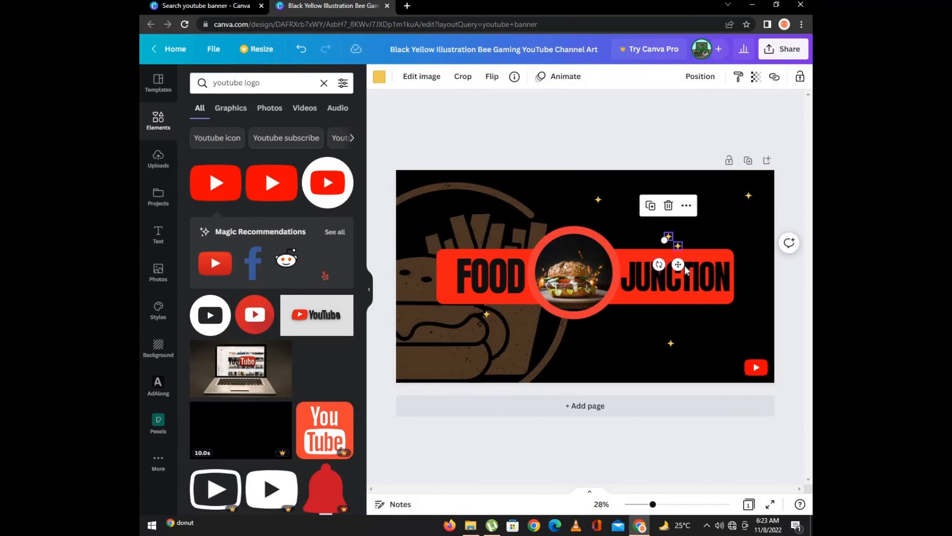
pyautogui.moveTo(678, 246); pyautogui.dragTo(763, 300)
pyautogui.click(679, 242)
# Step: Duplicate the star below JUNCTION twice, placing one copy near the lower edge below the burger and the other above the YouTube logo
pyautogui.click(674, 340)
pyautogui.click(673, 342)
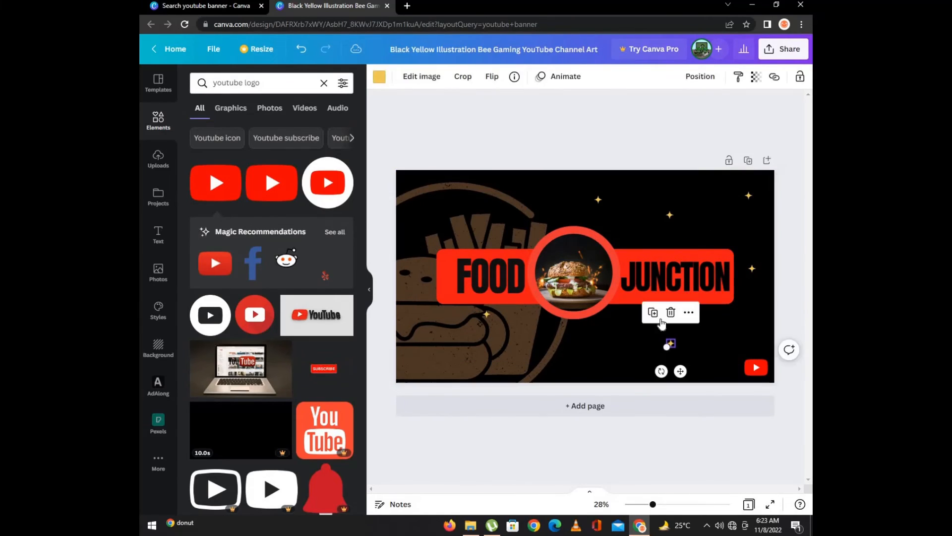
pyautogui.click(656, 316)
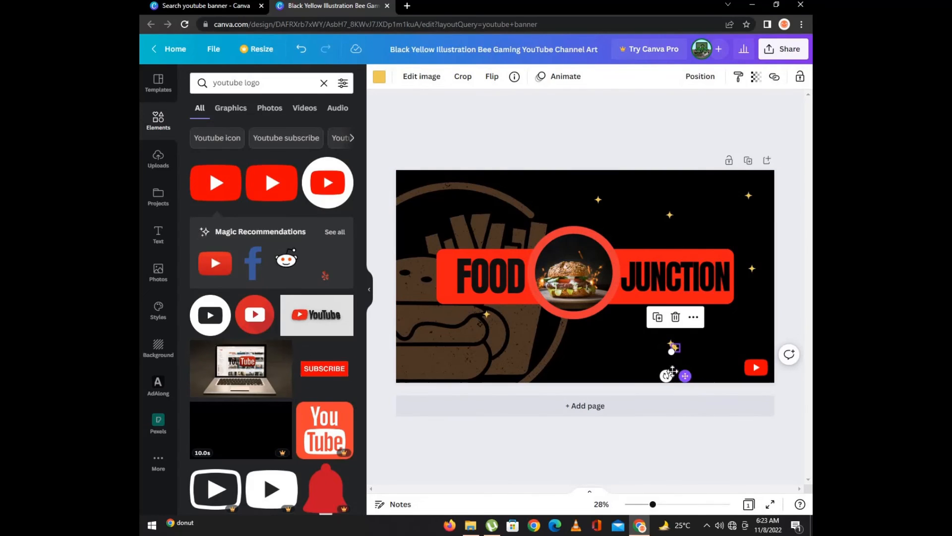
pyautogui.moveTo(684, 376); pyautogui.dragTo(599, 395)
pyautogui.click(674, 345)
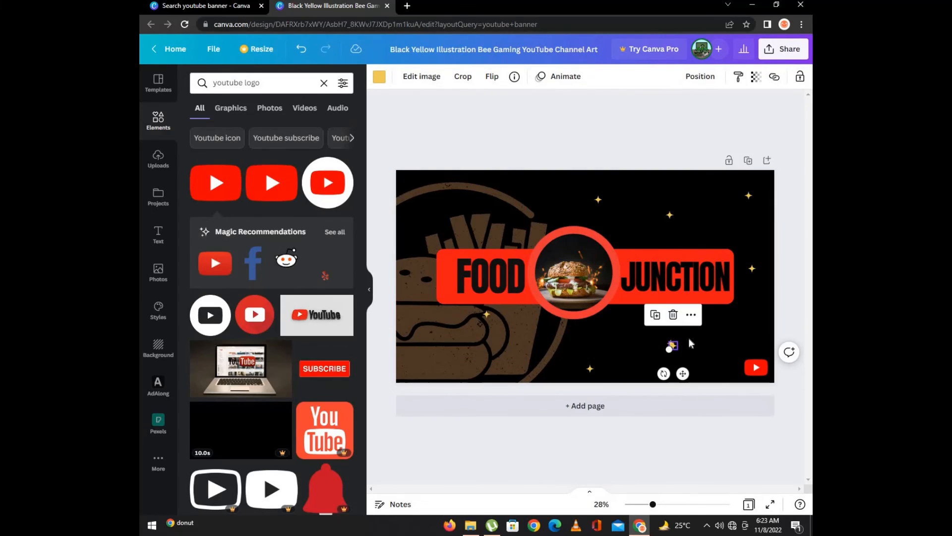
pyautogui.click(655, 314)
pyautogui.moveTo(687, 378); pyautogui.dragTo(734, 361)
pyautogui.click(647, 347)
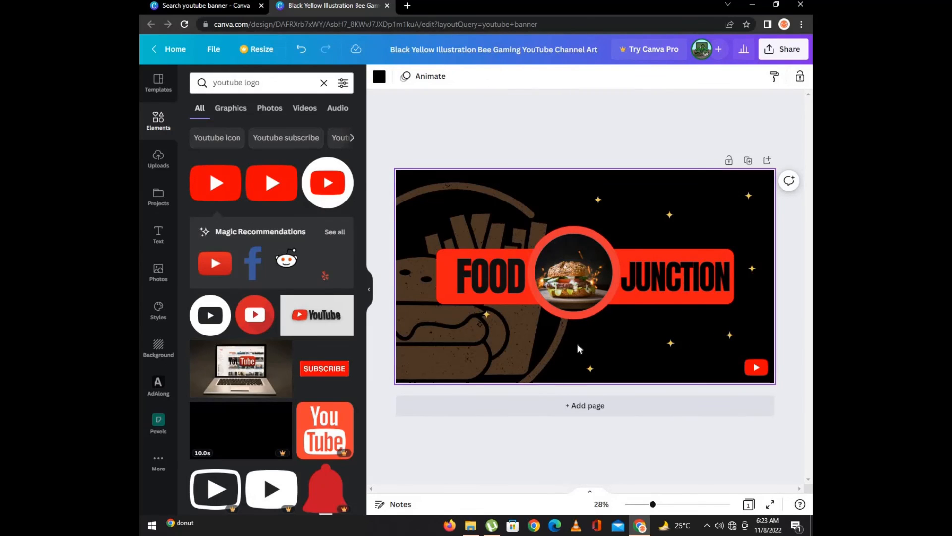
# Step: Move the star off the brown food icon to the black area just below the burger frame's right side
pyautogui.click(486, 315)
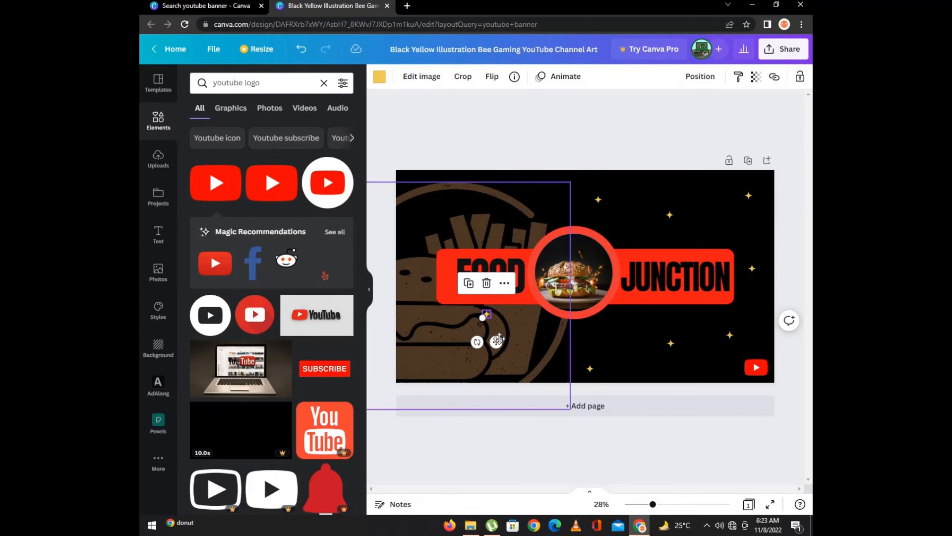
pyautogui.moveTo(489, 340); pyautogui.dragTo(626, 355)
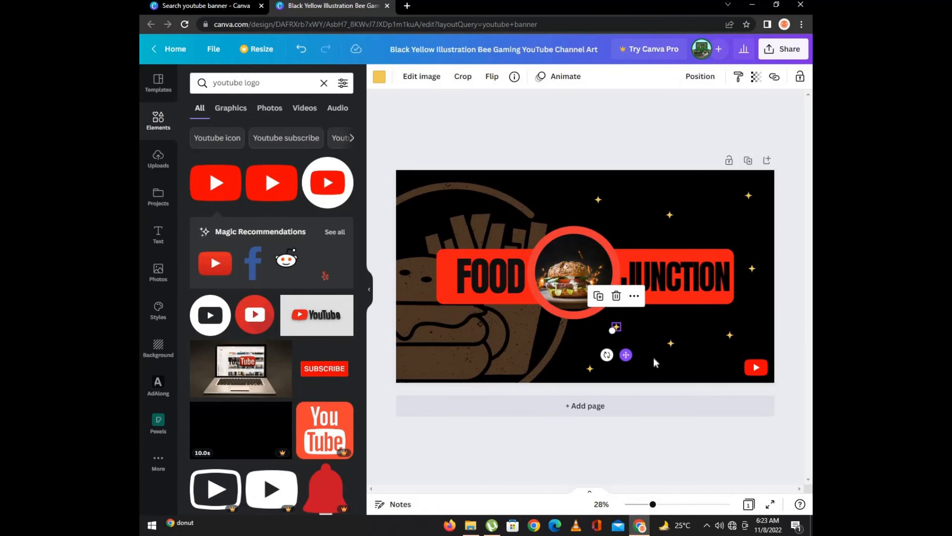
pyautogui.click(751, 311)
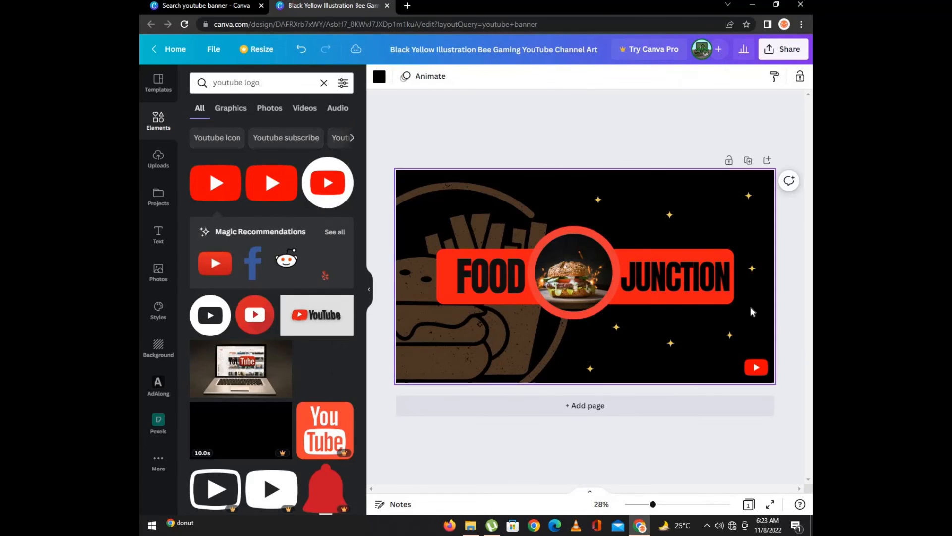
# Step: Lower the star below JUNCTION slightly to even out the spacing between the stars
pyautogui.click(672, 346)
pyautogui.moveTo(679, 370); pyautogui.dragTo(675, 392)
pyautogui.click(800, 288)
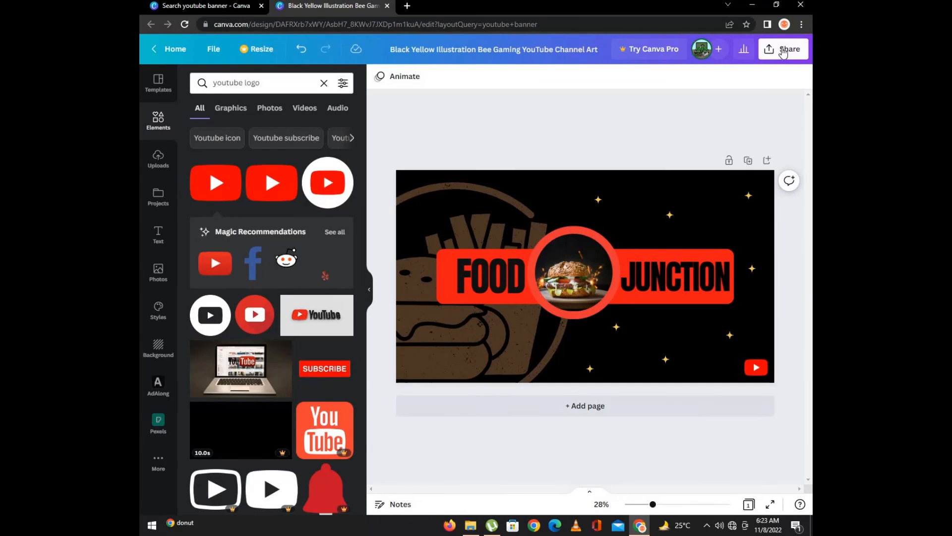